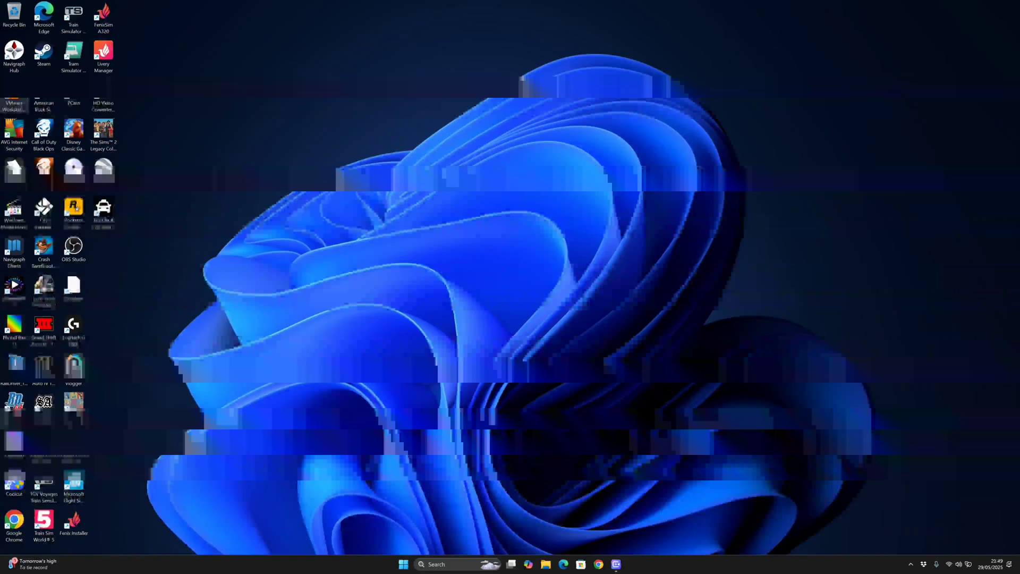
Start a typical new virtual machine from Windows 7 AIO SP1.ISO, reaching the Easy Install page
left_click(25, 94)
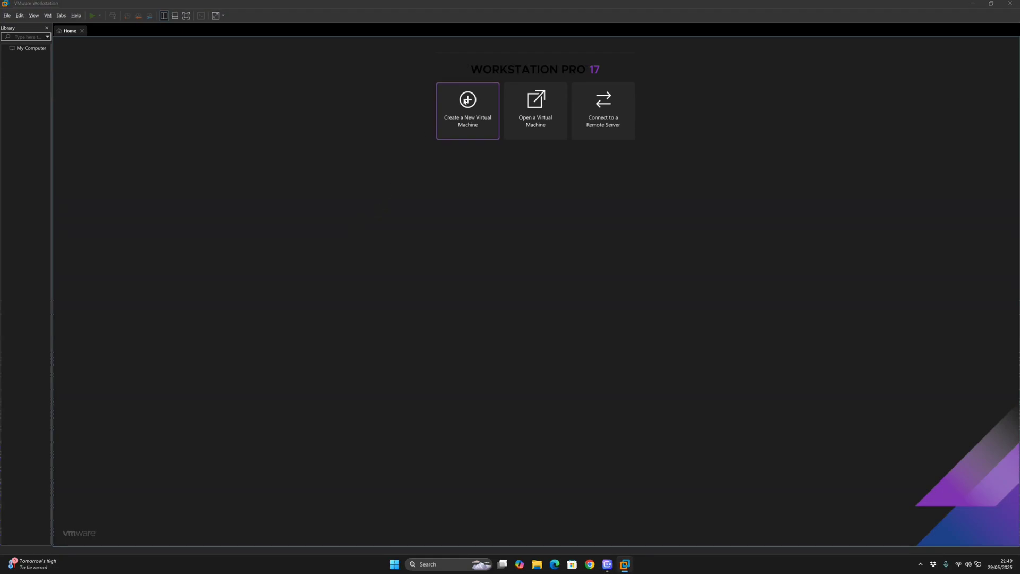
left_click(465, 101)
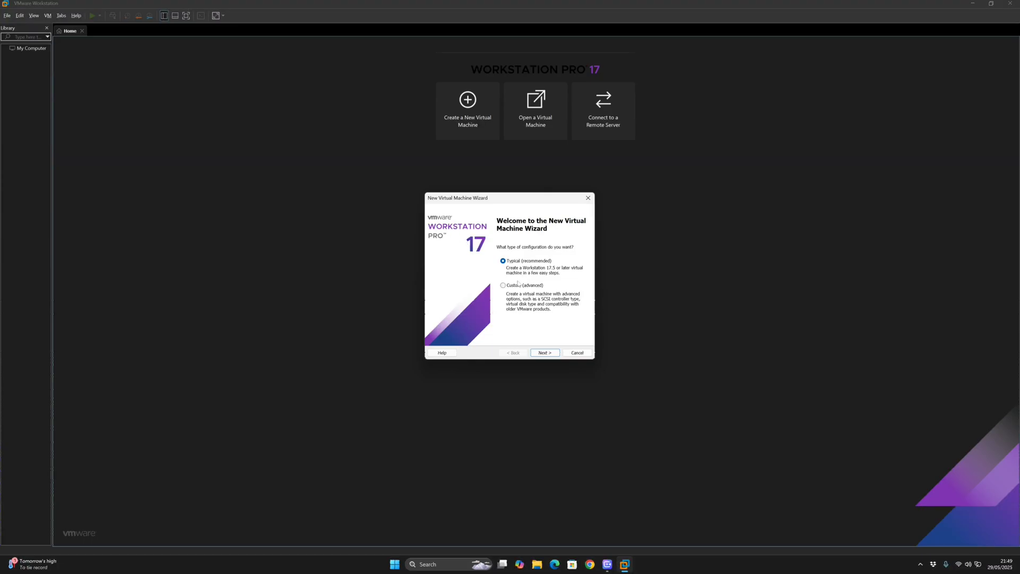
left_click(546, 354)
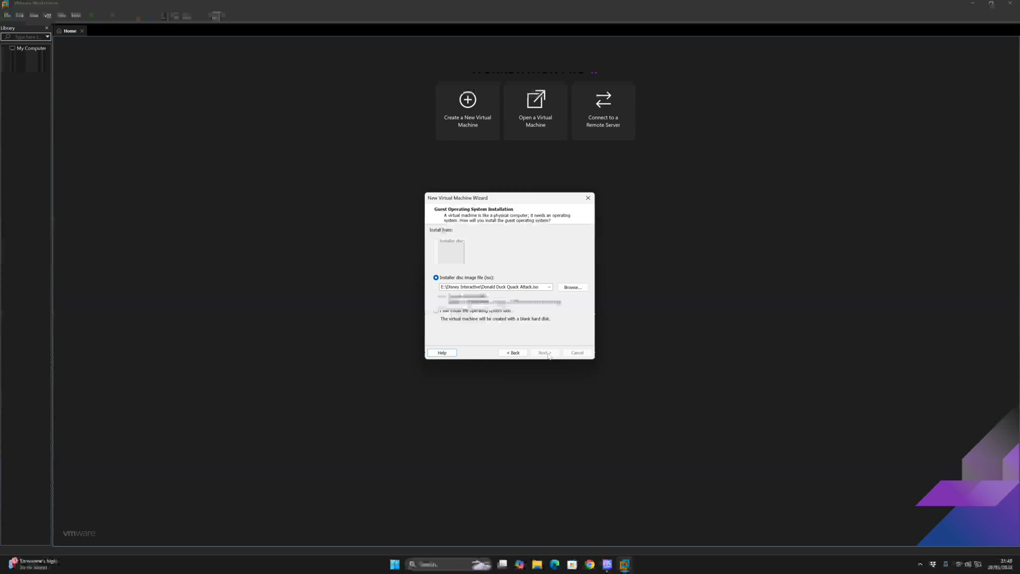
left_click(574, 288)
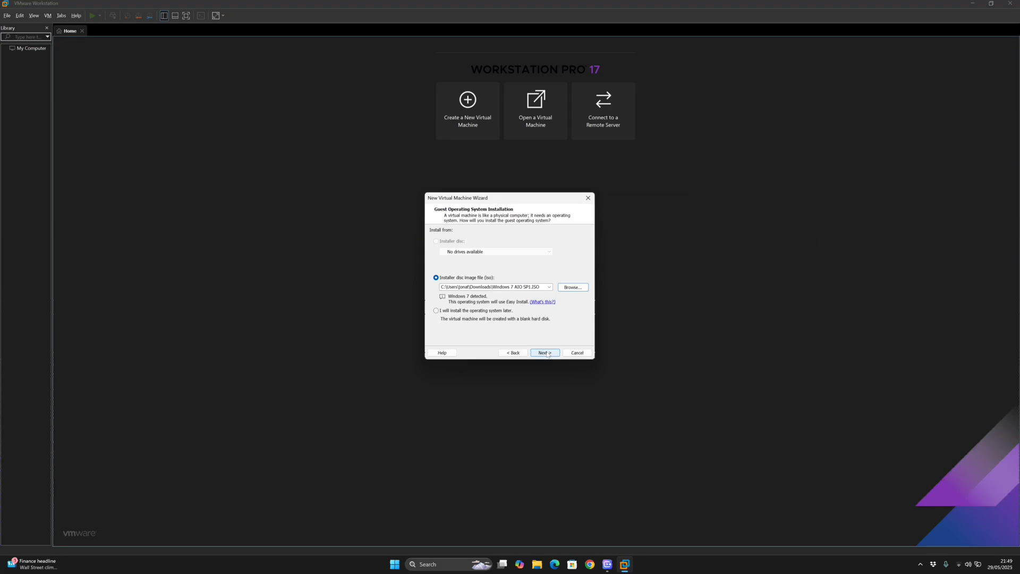
left_click(545, 353)
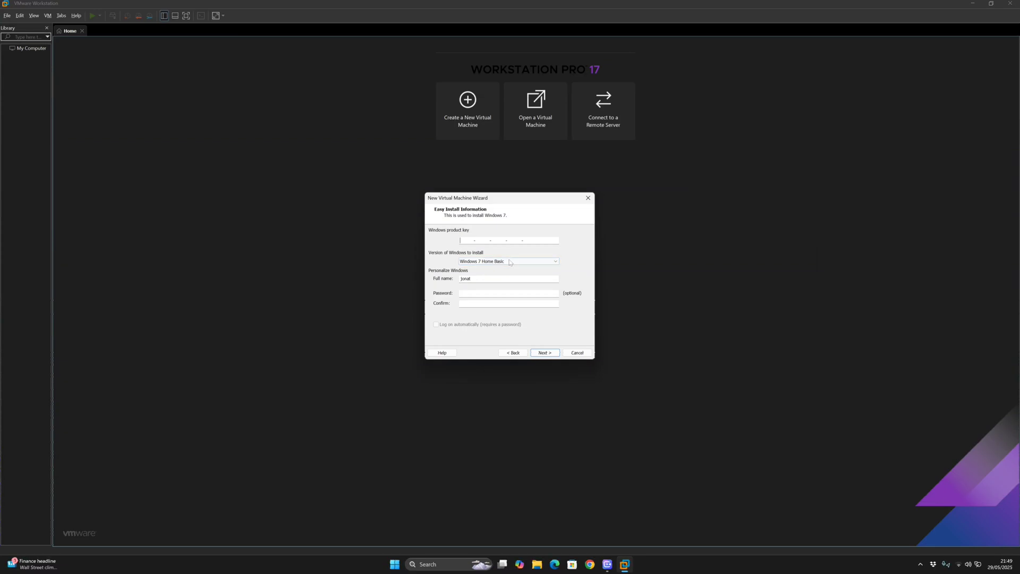
Choose Windows 7 Home Premium as the edition to install
left_click(508, 263)
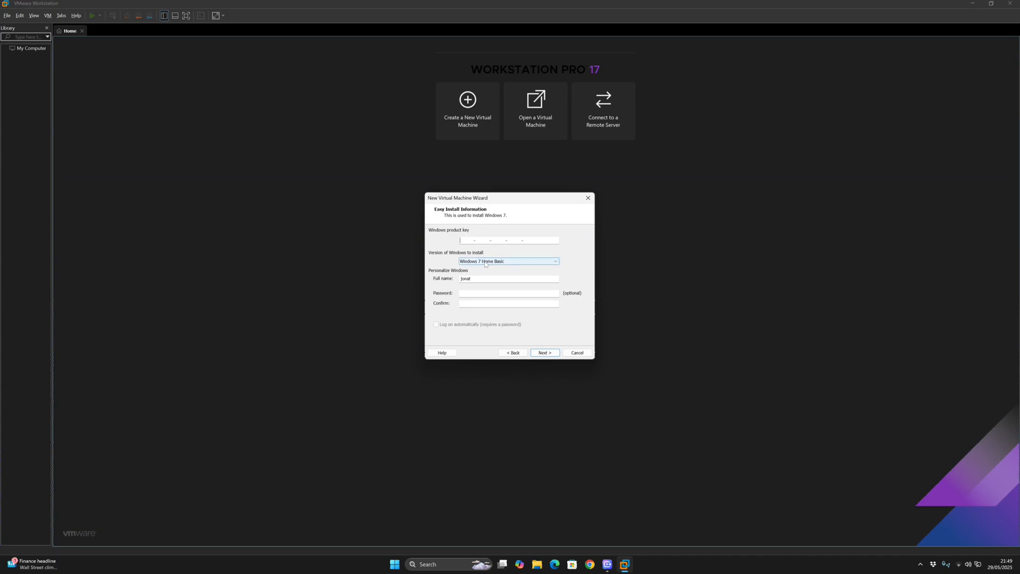
left_click(484, 261)
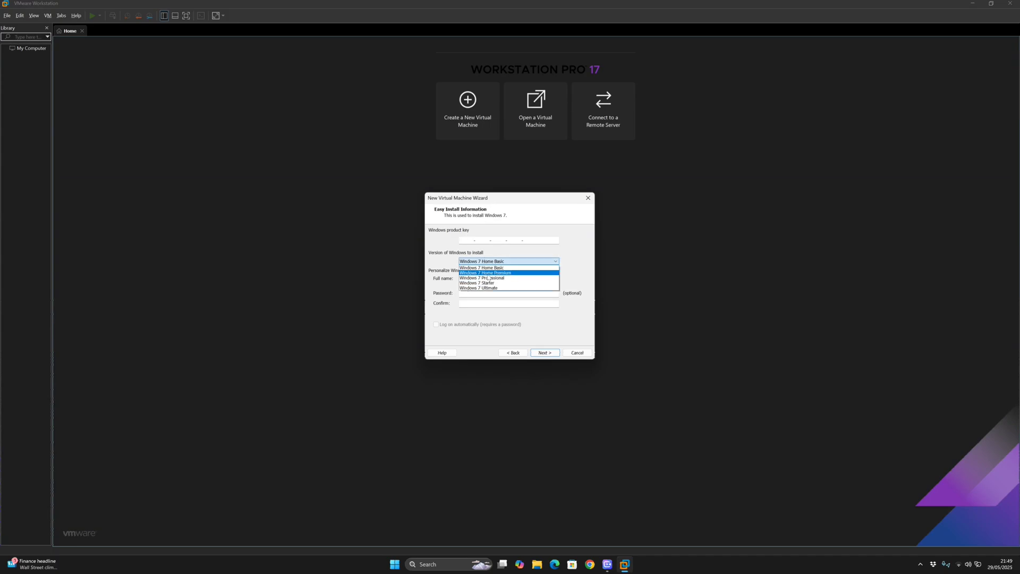
left_click(485, 273)
key("Tab")
Enter the full name 'VMware Tutorial' and type and confirm the account password
type("jon")
key("BackSpace")
key("BackSpace")
key("BackSpace")
key("BackSpace")
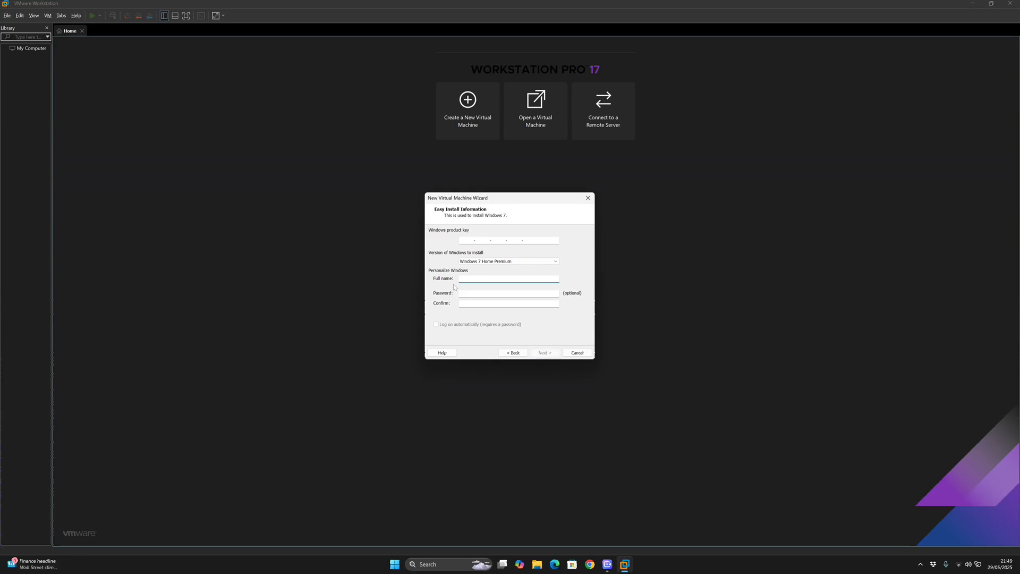
type("VMware")
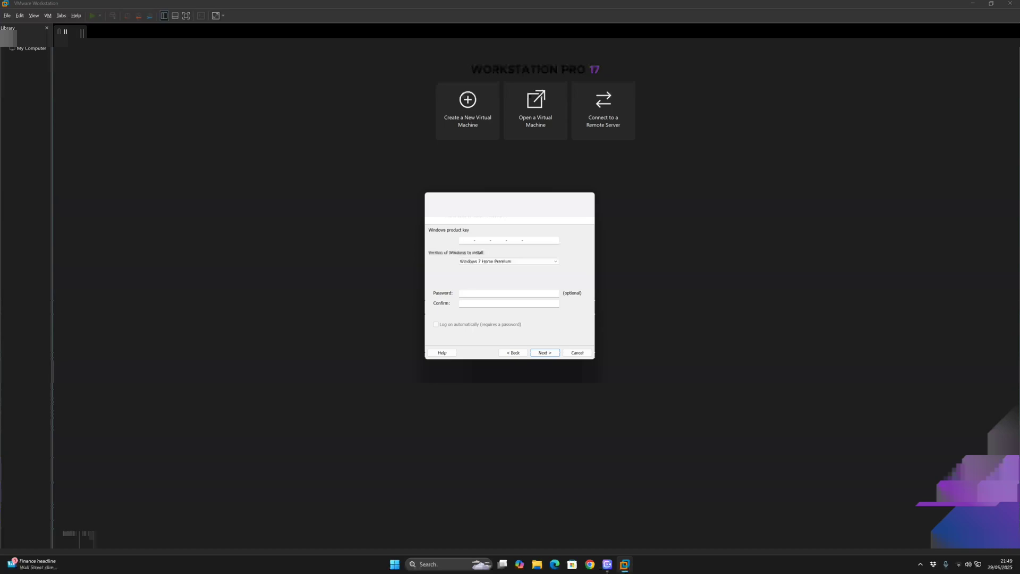
key("alt+space")
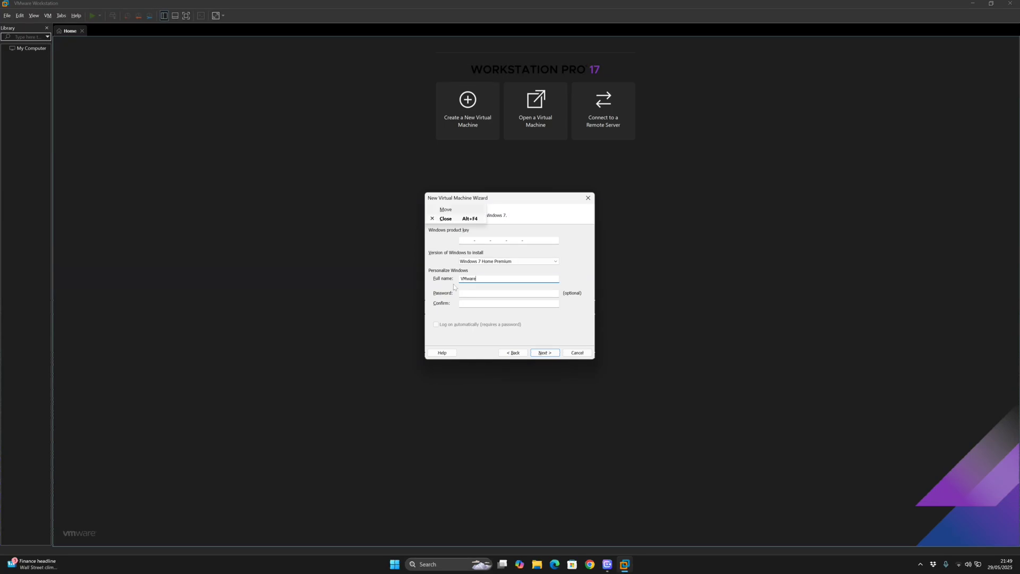
key("Escape")
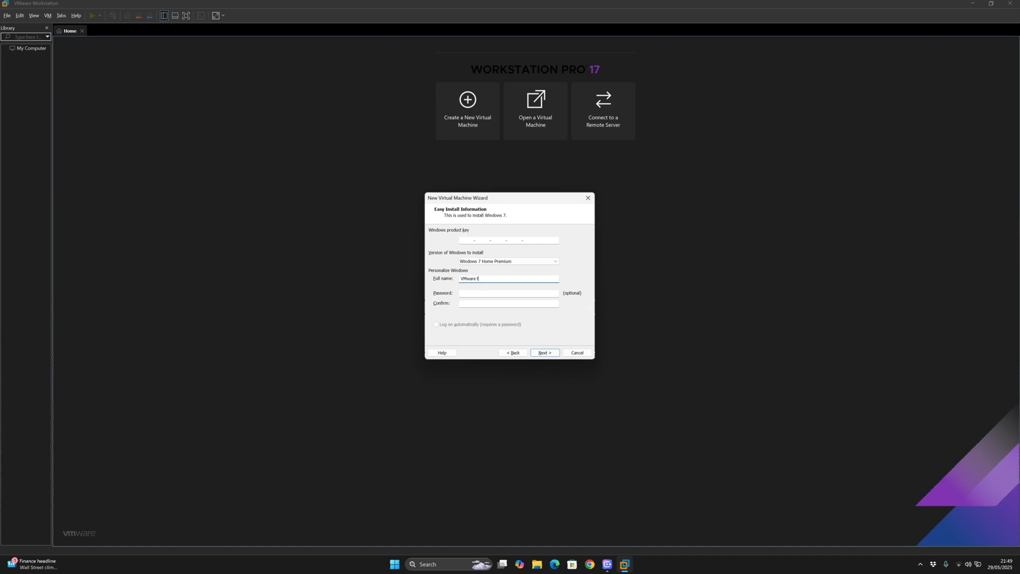
type("Tutorial")
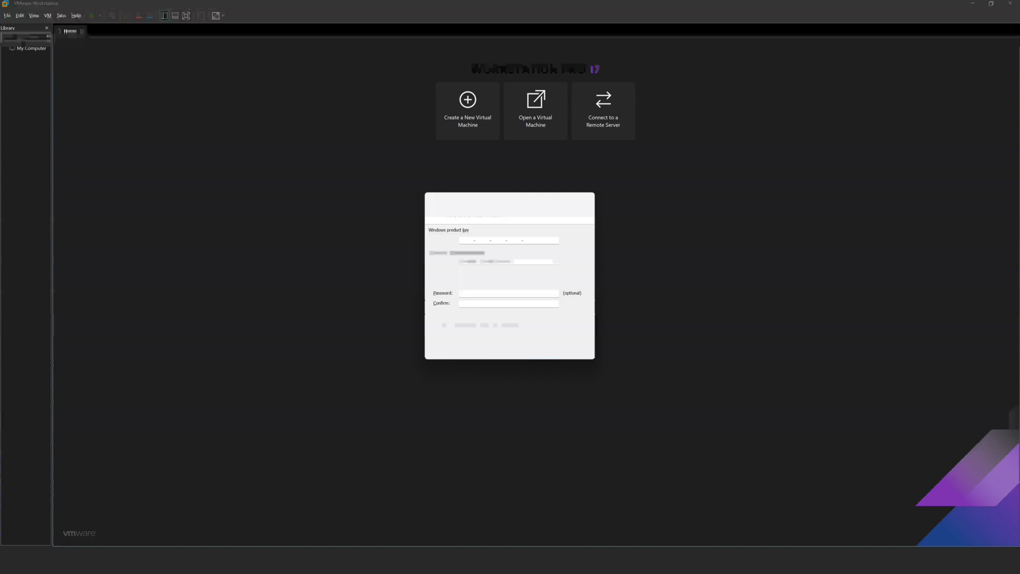
key("Tab")
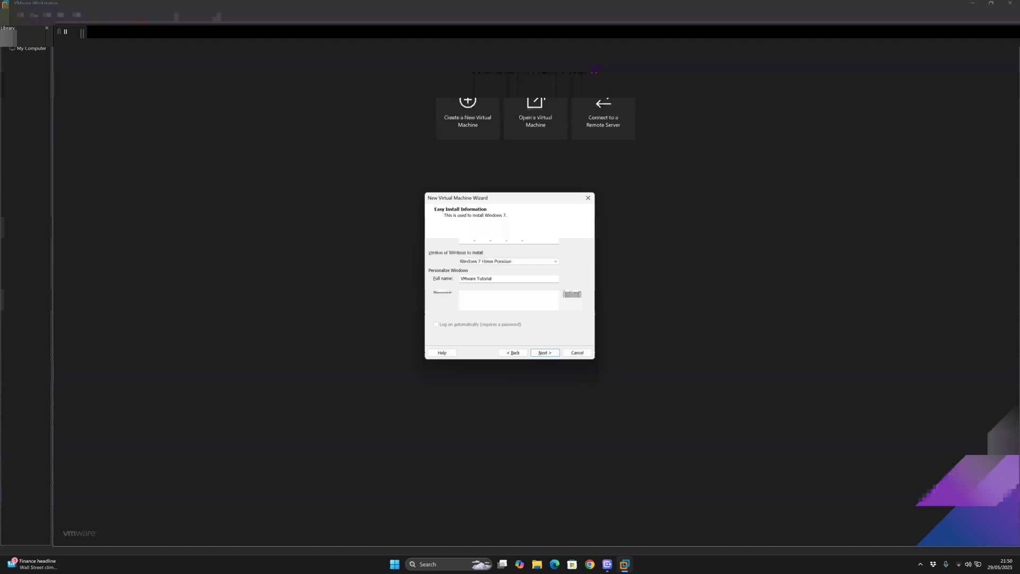
type("12")
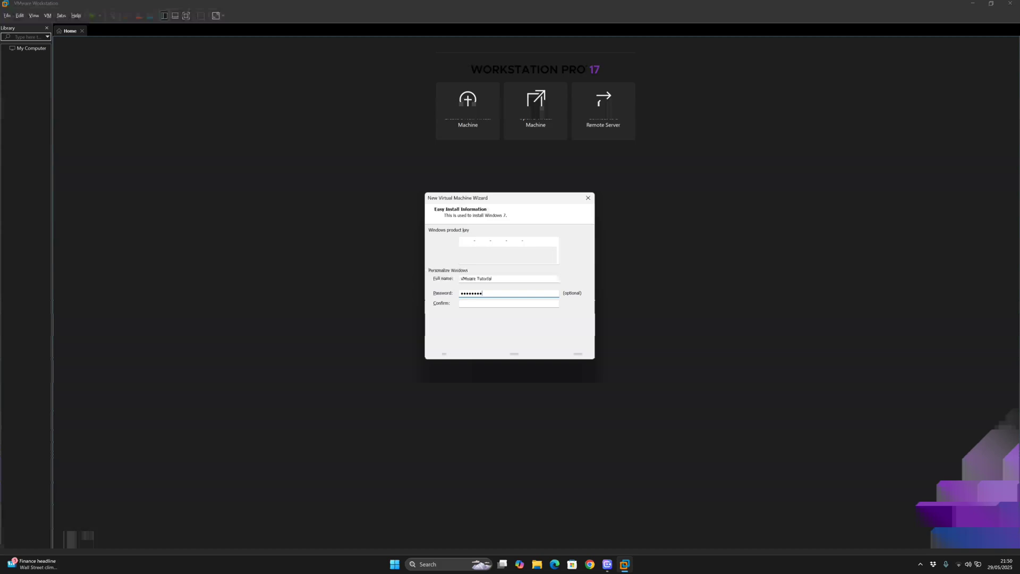
left_click(461, 303)
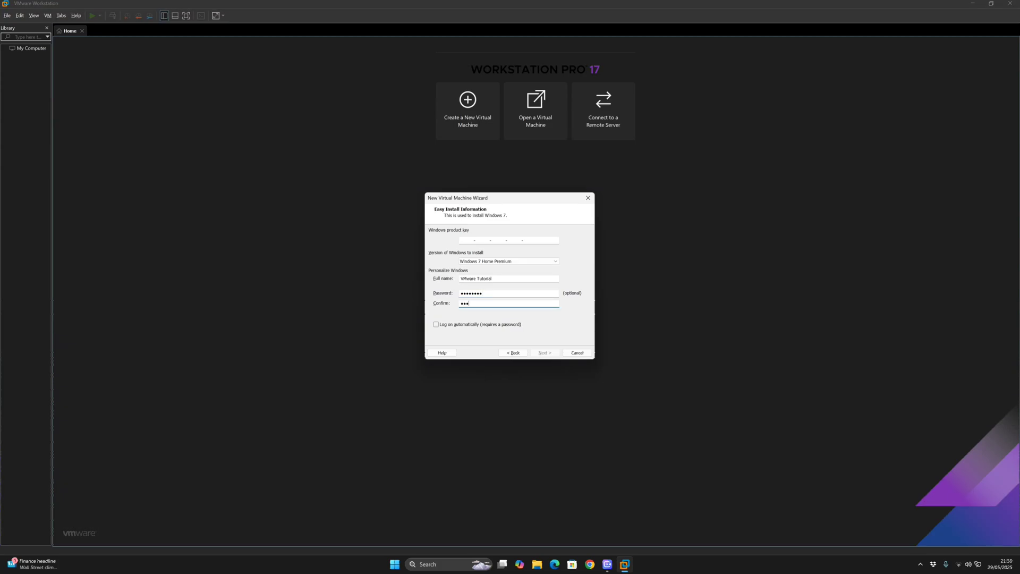
type("12345678")
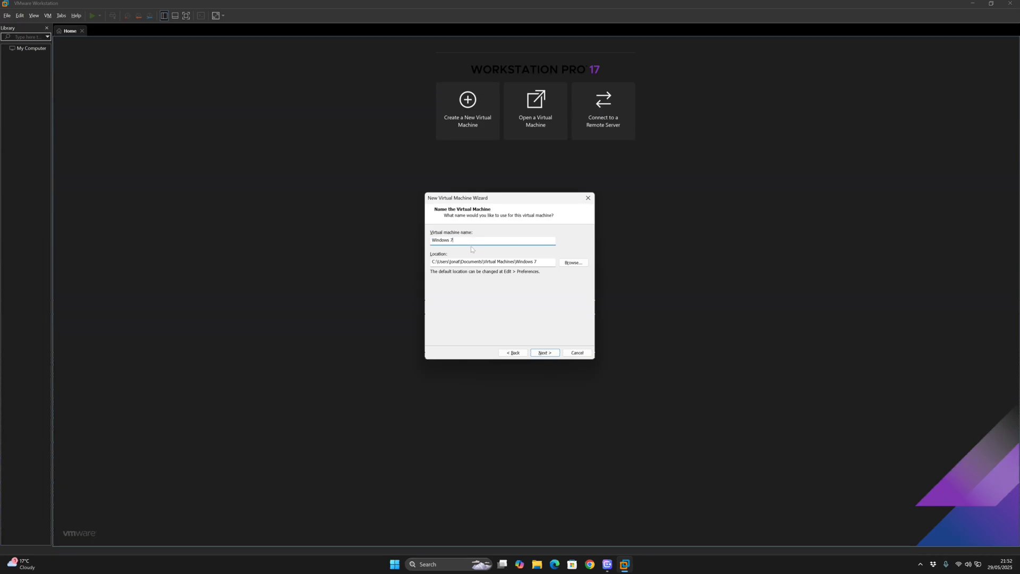
Keep the name Windows 7 and a 60 GB disk, and set the display to free stretch mode
left_click(549, 355)
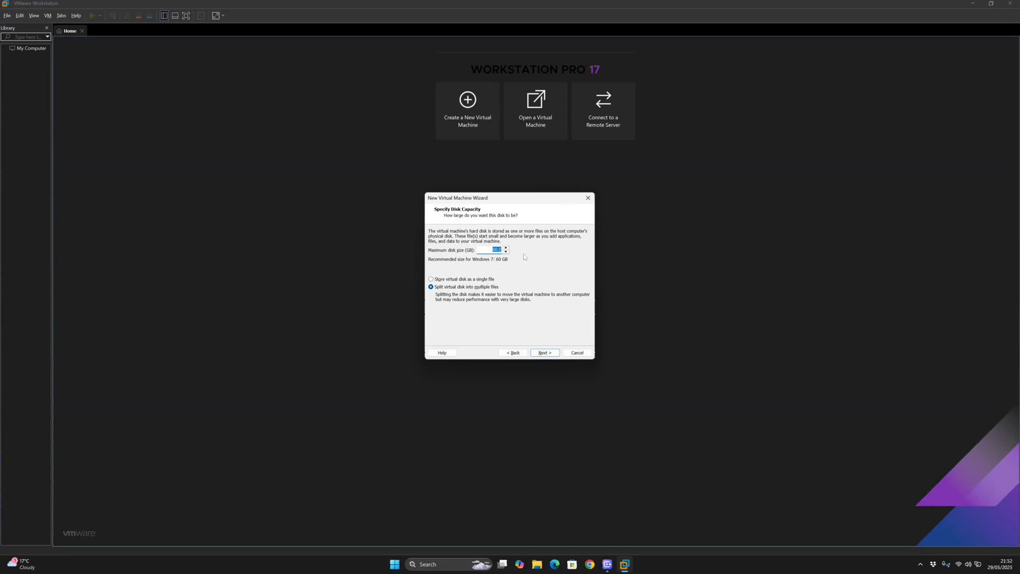
left_click(554, 353)
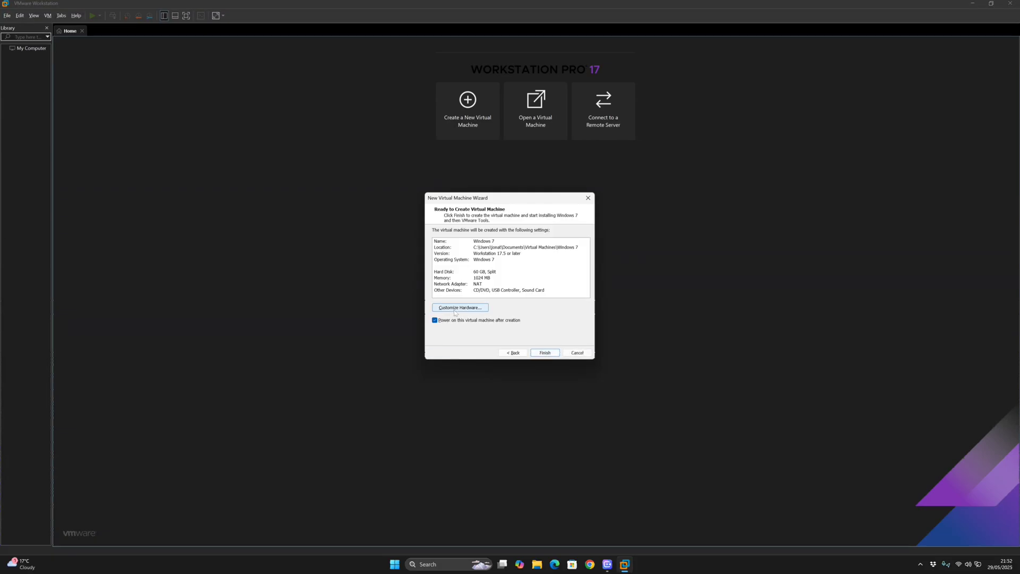
left_click(454, 310)
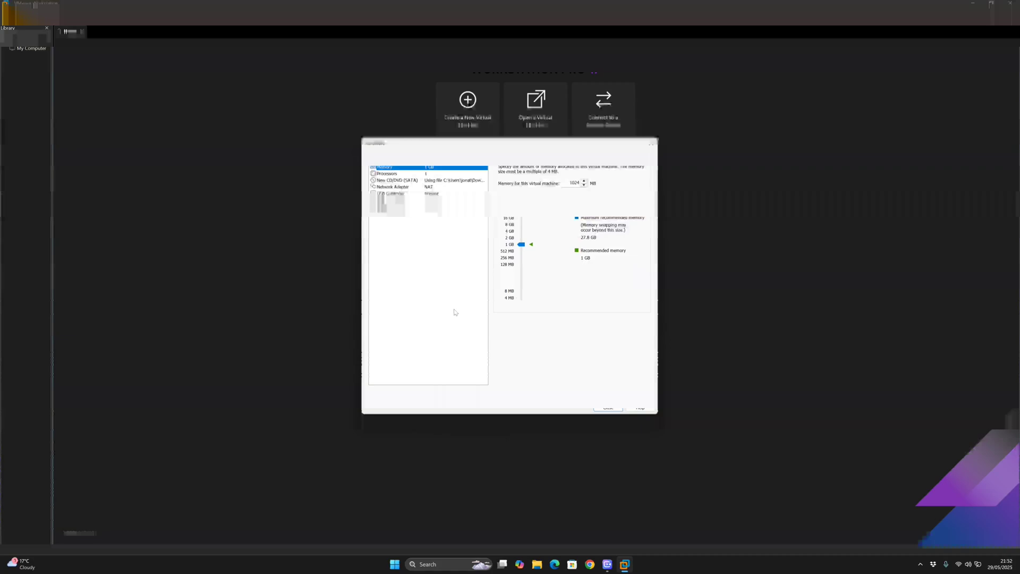
left_click(439, 209)
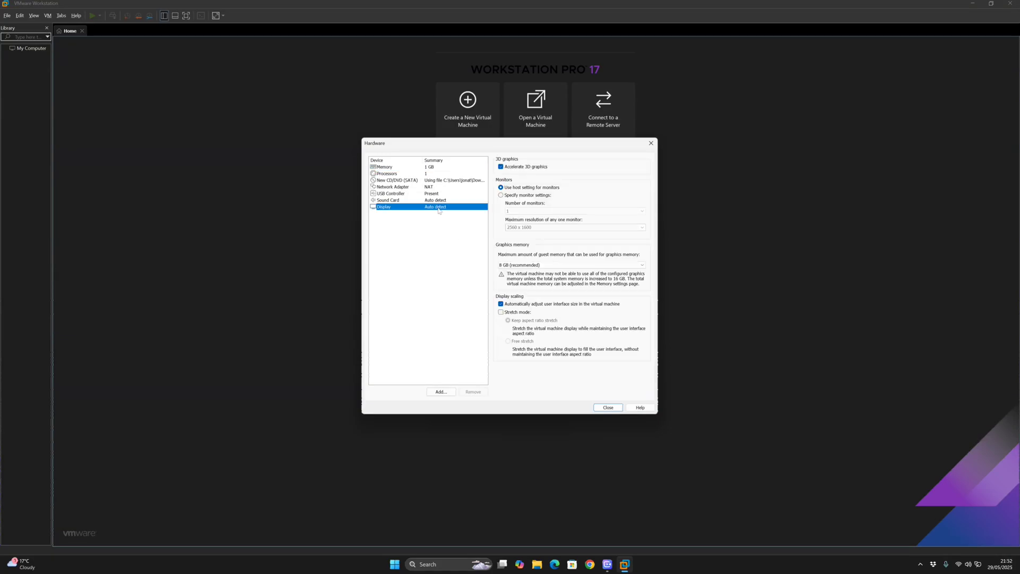
left_click(516, 312)
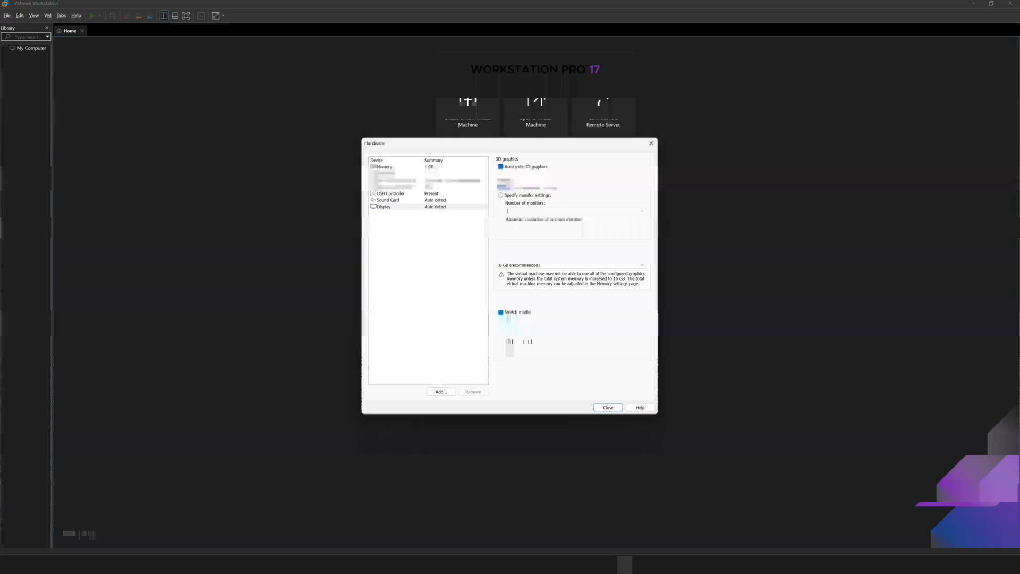
left_click(509, 341)
left_click(604, 410)
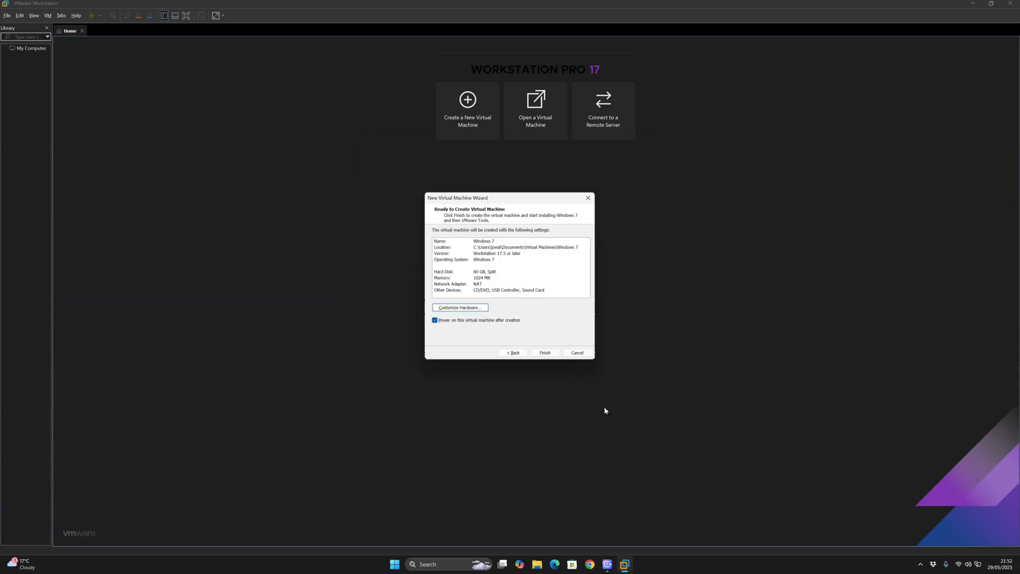
Create and power on the Windows 7 VM, show it full screen, and unpin the toolbar
left_click(548, 356)
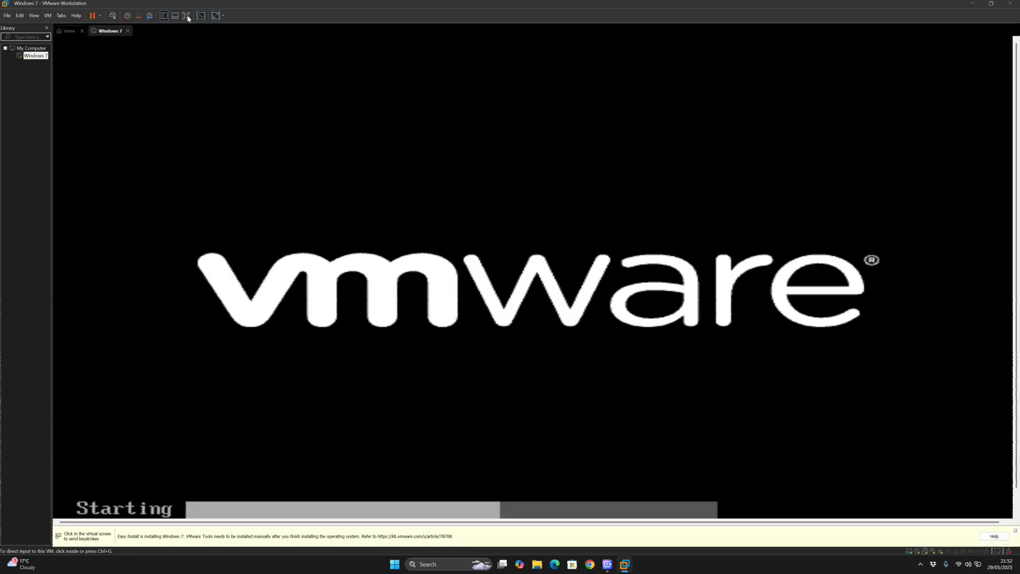
left_click(186, 16)
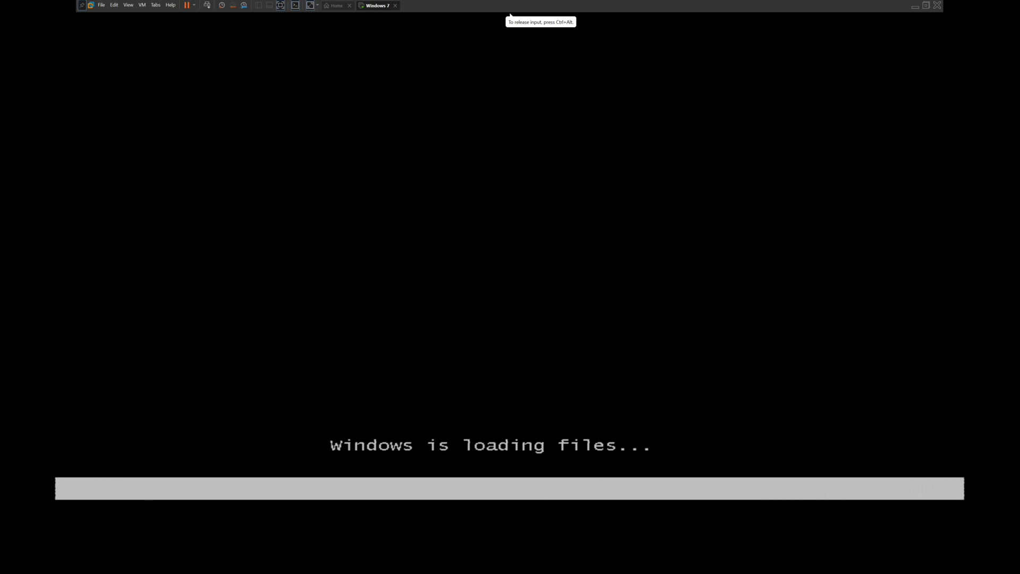
key("ctrl+alt")
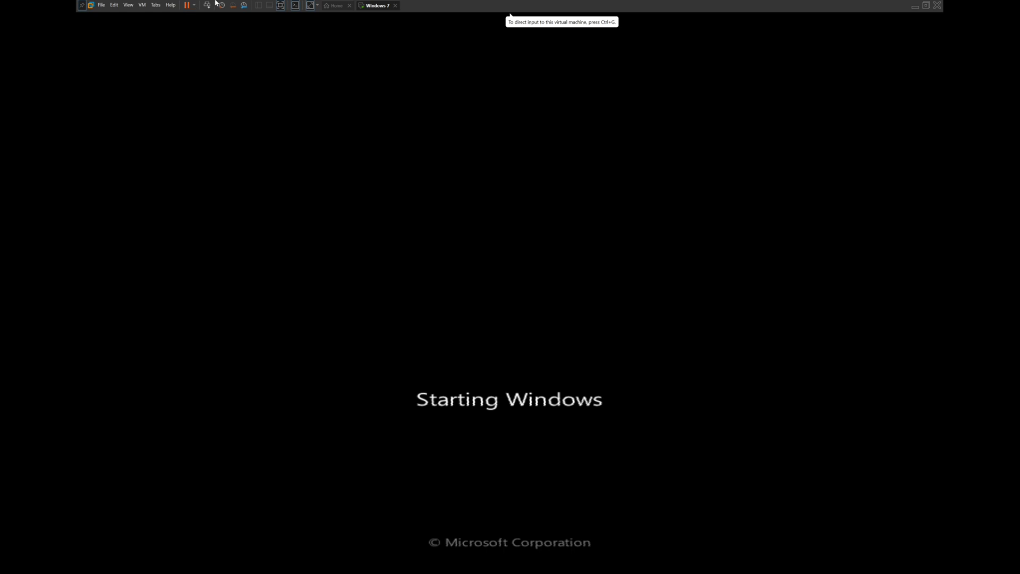
left_click(83, 6)
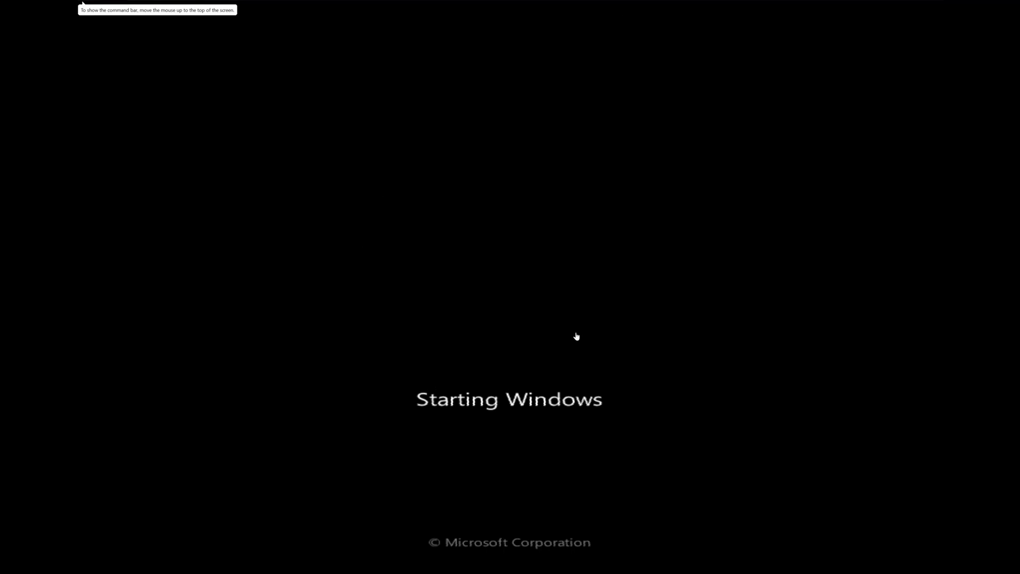
Capture input into the VM and let Windows 7 setup install until the restart countdown
left_click(523, 306)
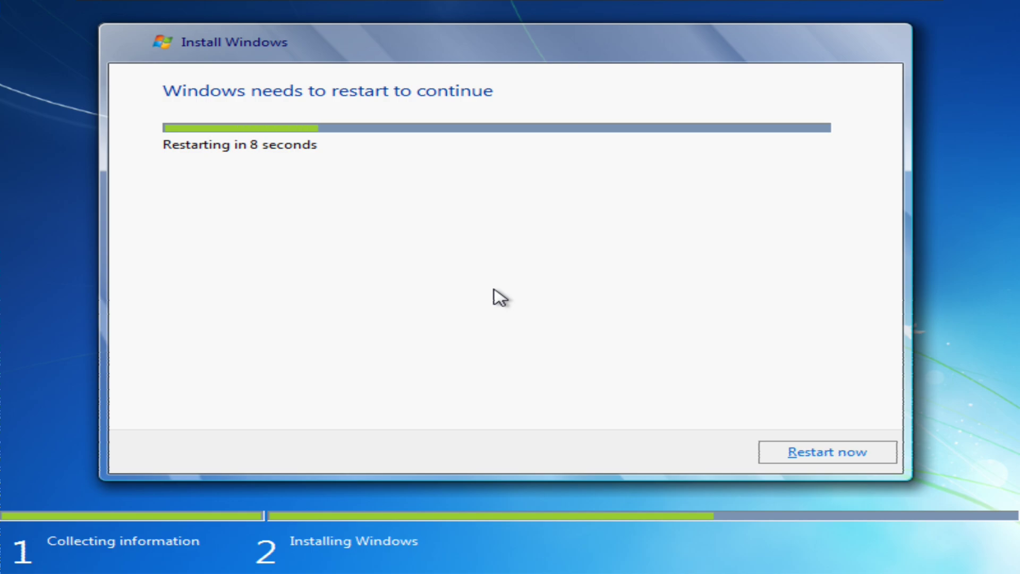
Restart the guest immediately and let setup finish through to the Windows 7 desktop
left_click(825, 457)
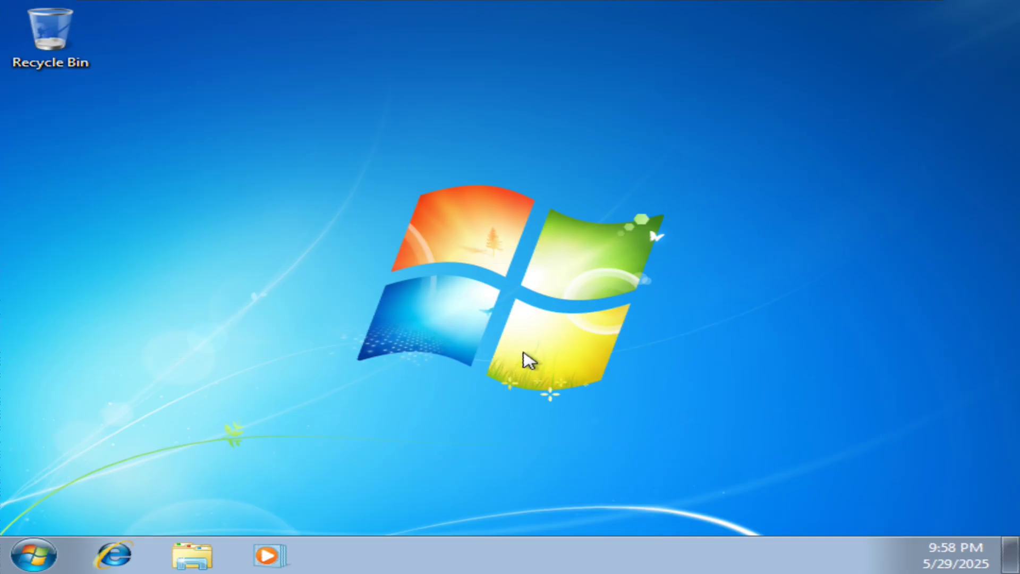
left_click(34, 555)
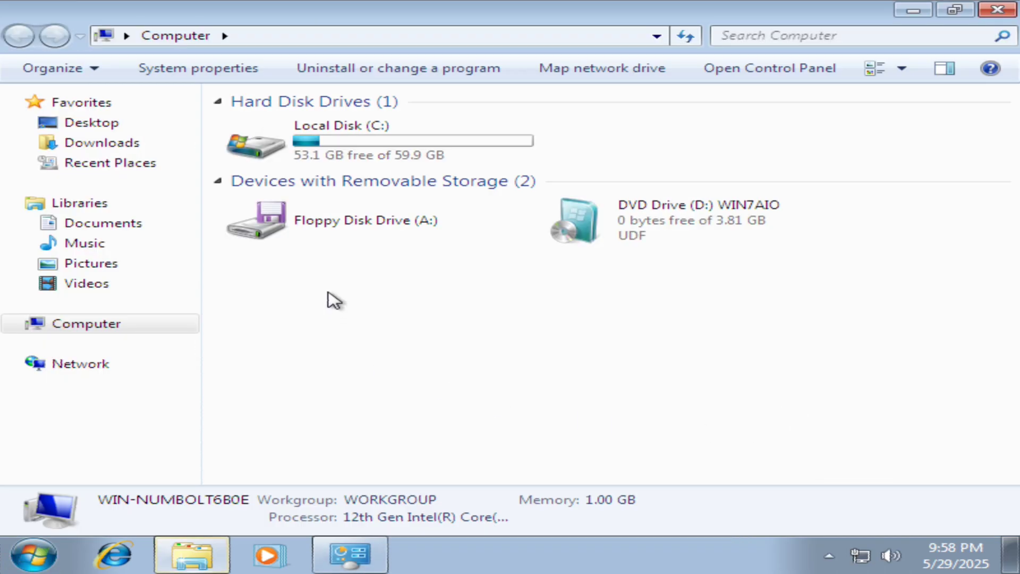
right_click(410, 344)
left_click(470, 522)
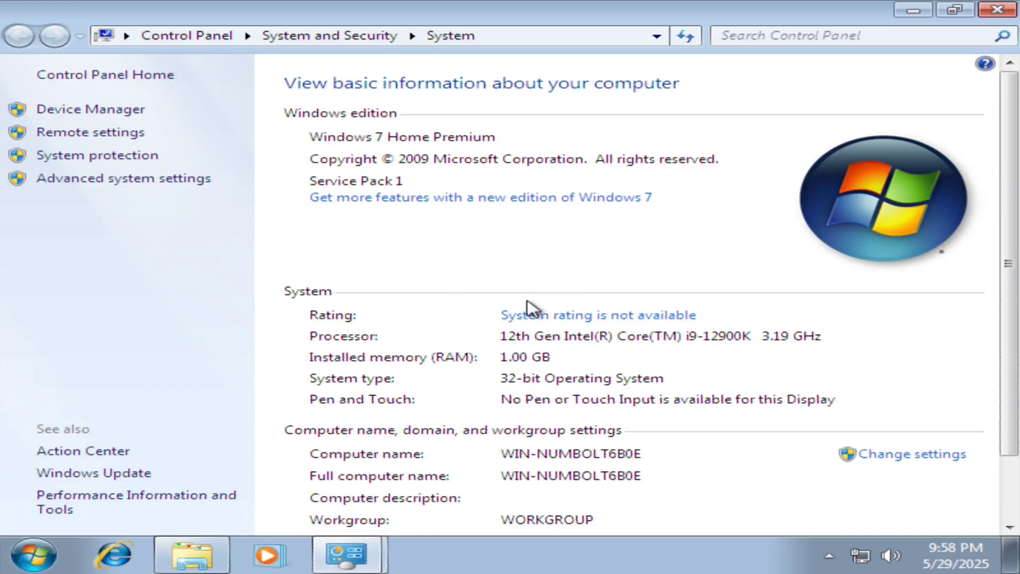
scroll(529, 307, "down", 3)
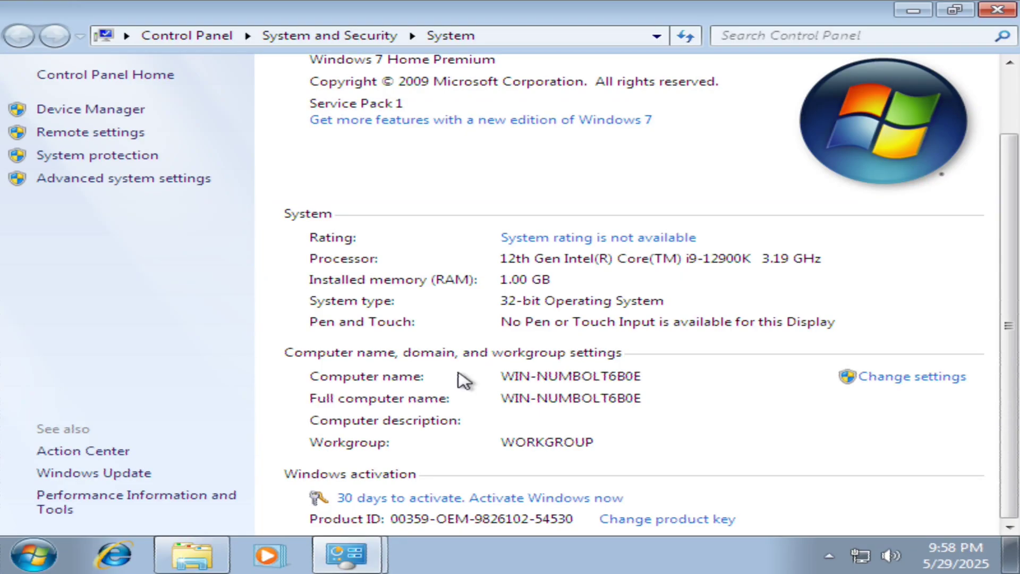
scroll(463, 380, "up", 3)
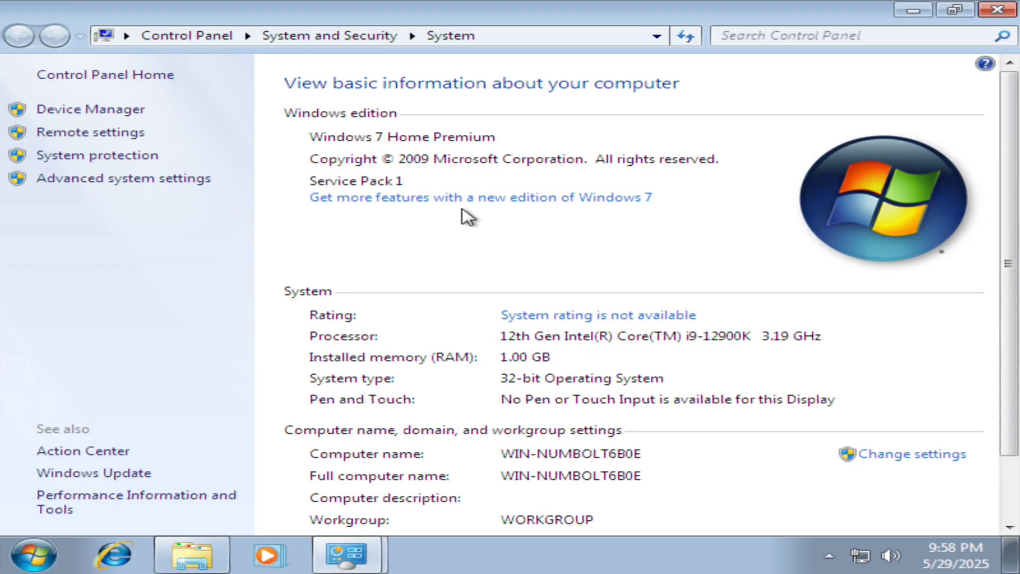
scroll(485, 257, "down", 3)
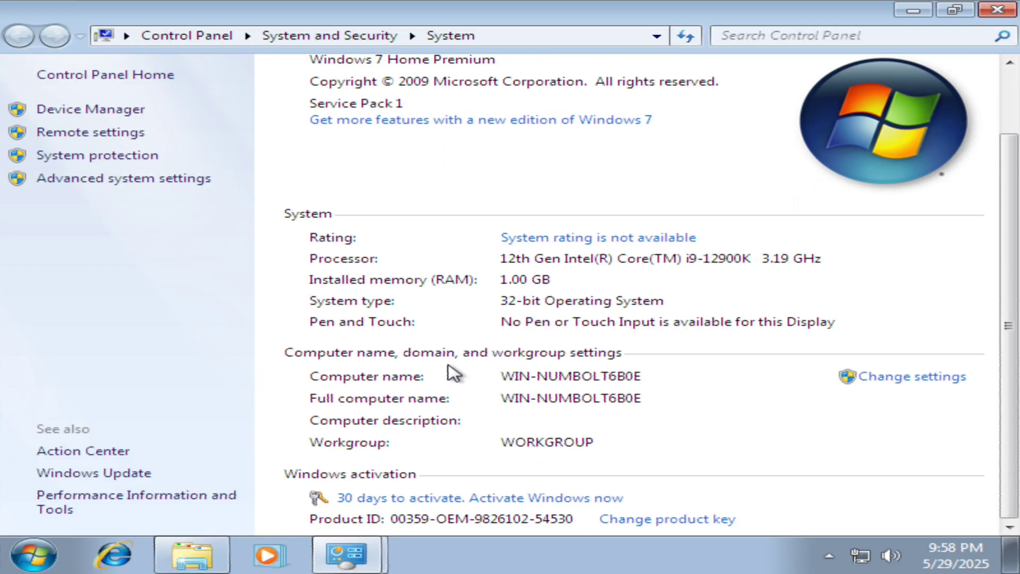
Choose automated phone system activation with United Kingdom as the nearest location
left_click(399, 500)
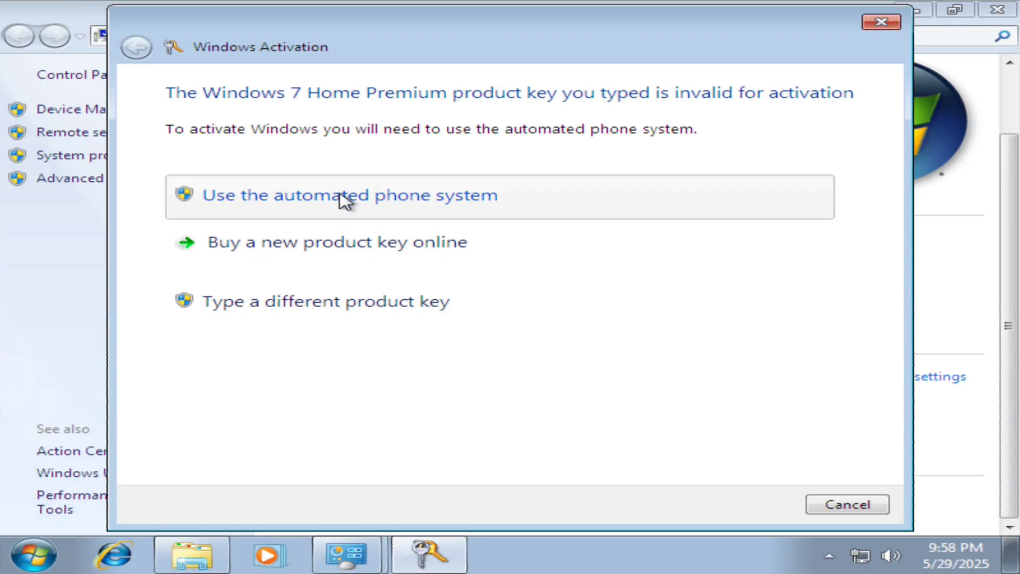
left_click(345, 201)
left_click(340, 162)
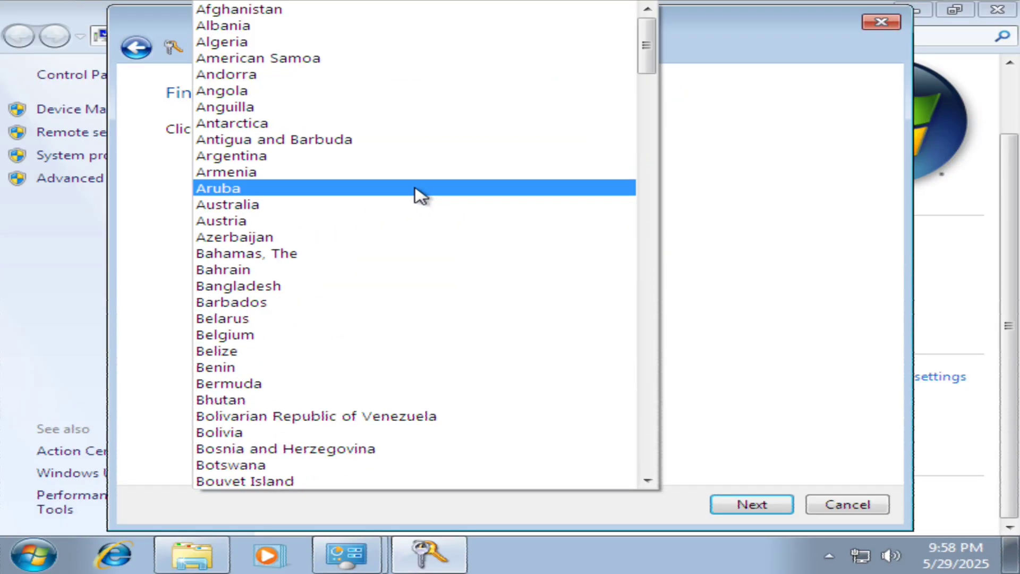
left_click_drag(647, 32, 668, 433)
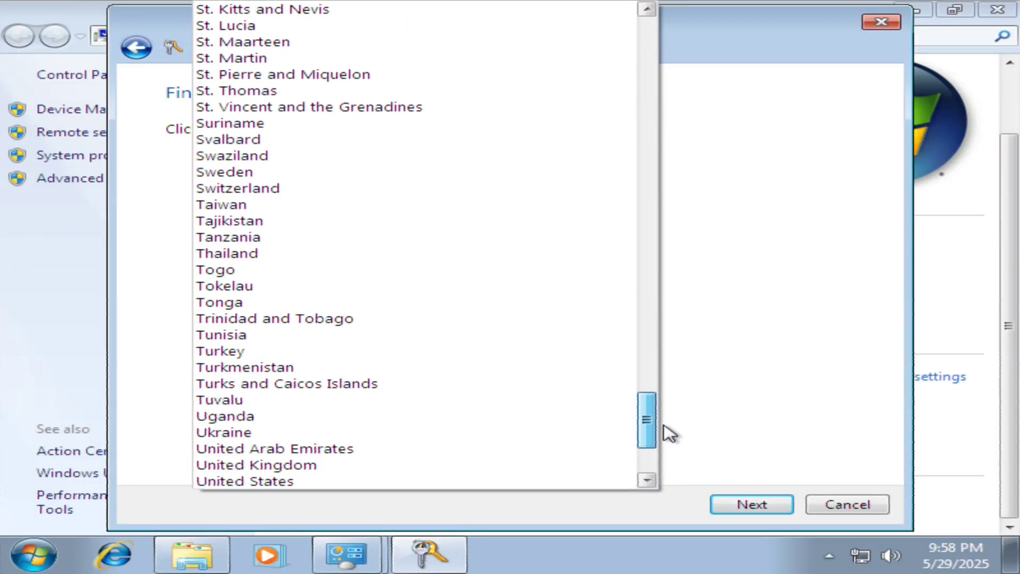
left_click(282, 465)
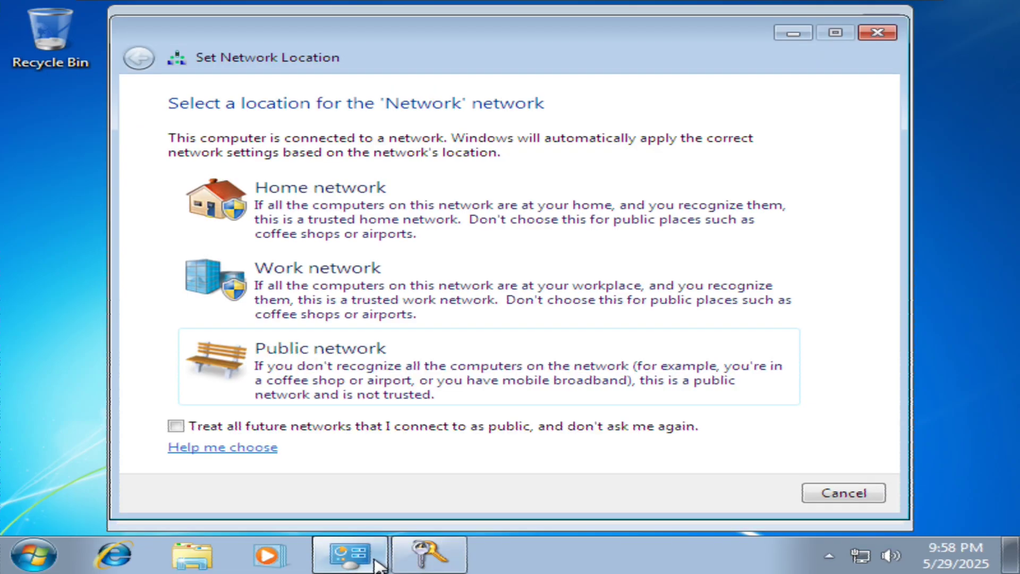
Make this a home network, treat future networks as public, and continue activation
left_click(178, 428)
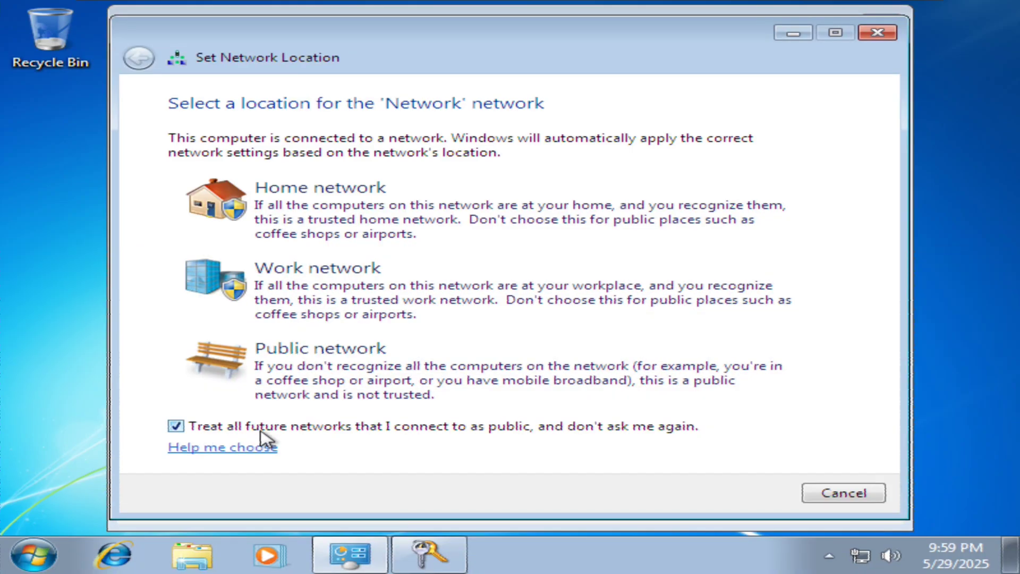
left_click(336, 199)
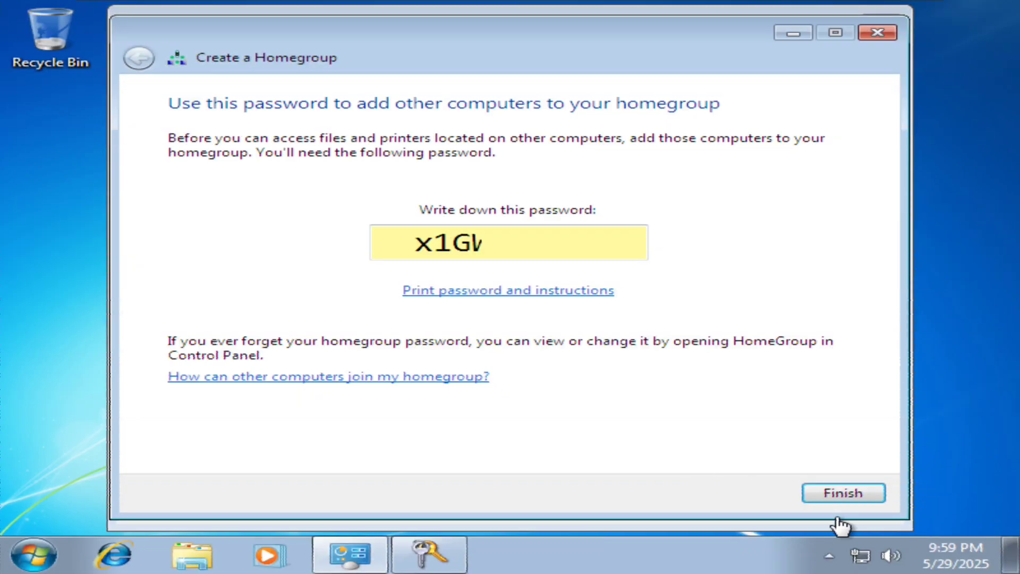
left_click(839, 500)
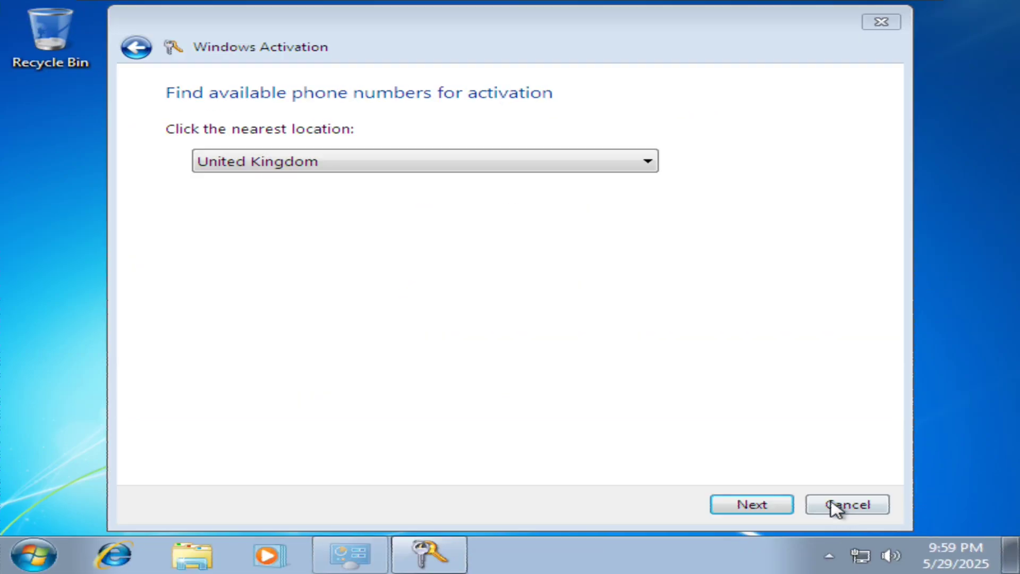
left_click(751, 504)
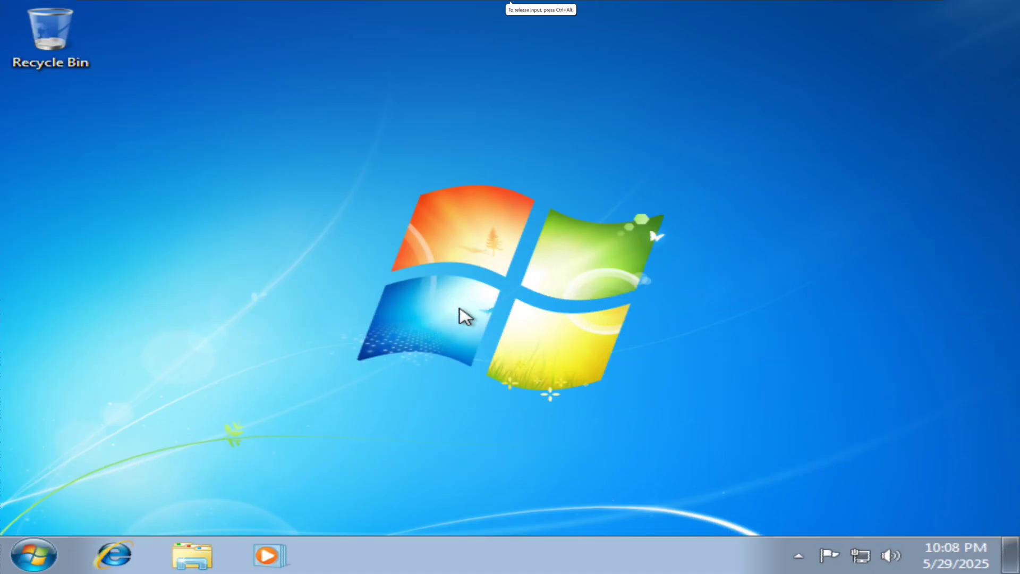
Release input from the guest and bring up the VM menu's Removable Devices list
key("ctrl+alt")
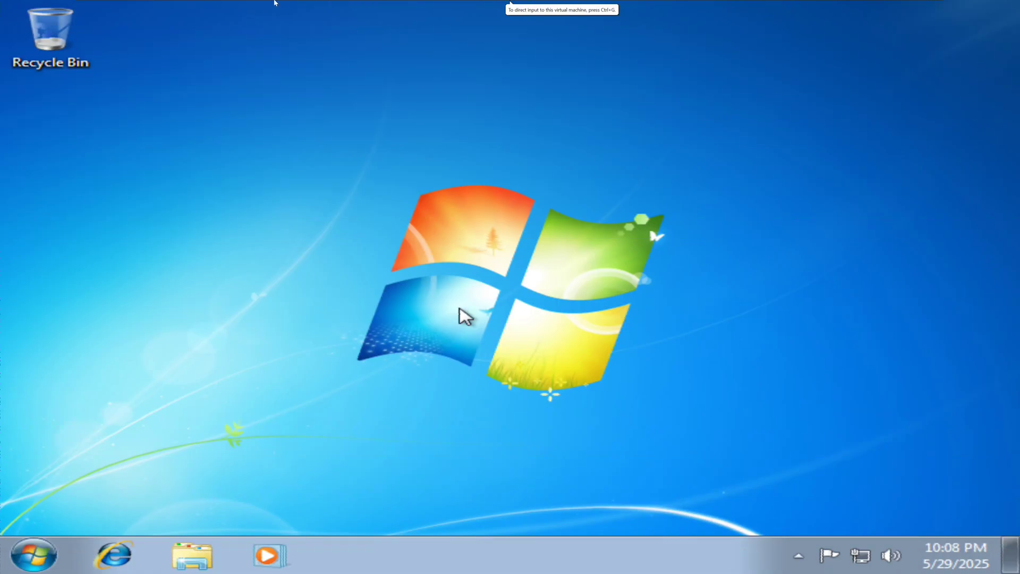
mouse_move(190, 6)
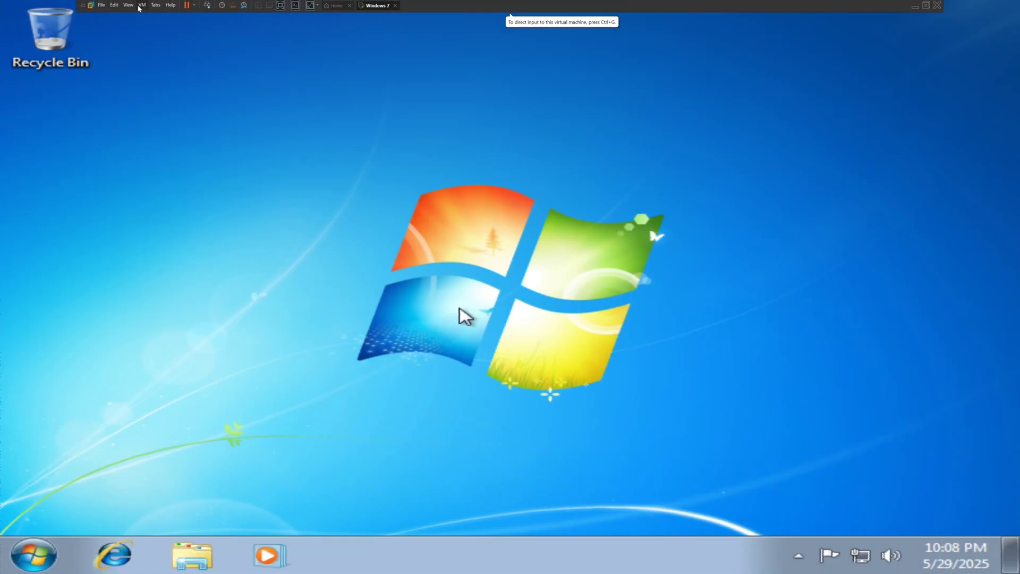
left_click(141, 5)
Mount the VMware Tools ISO image in the CD/DVD (SATA) drive
mouse_move(169, 26)
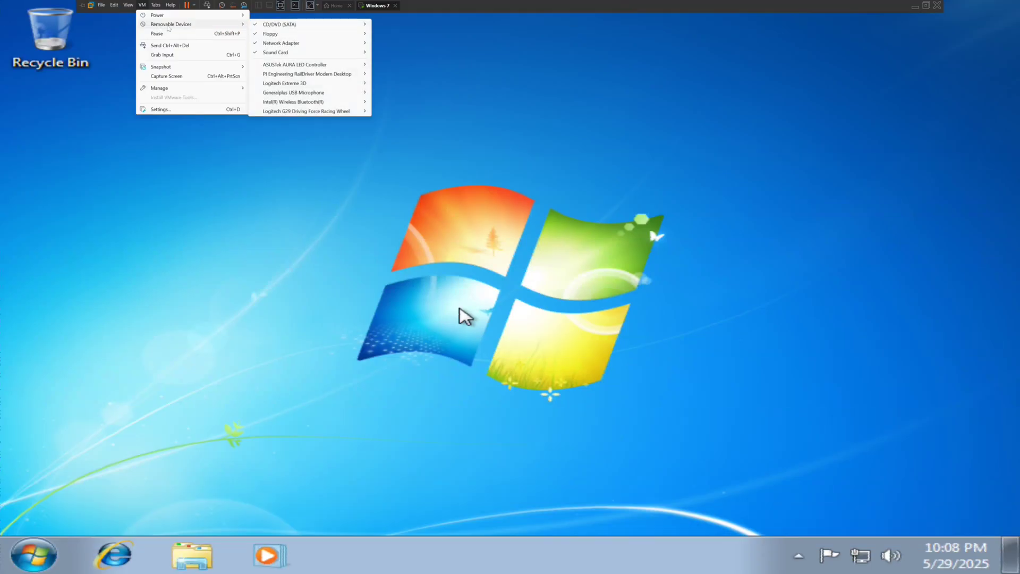
mouse_move(340, 25)
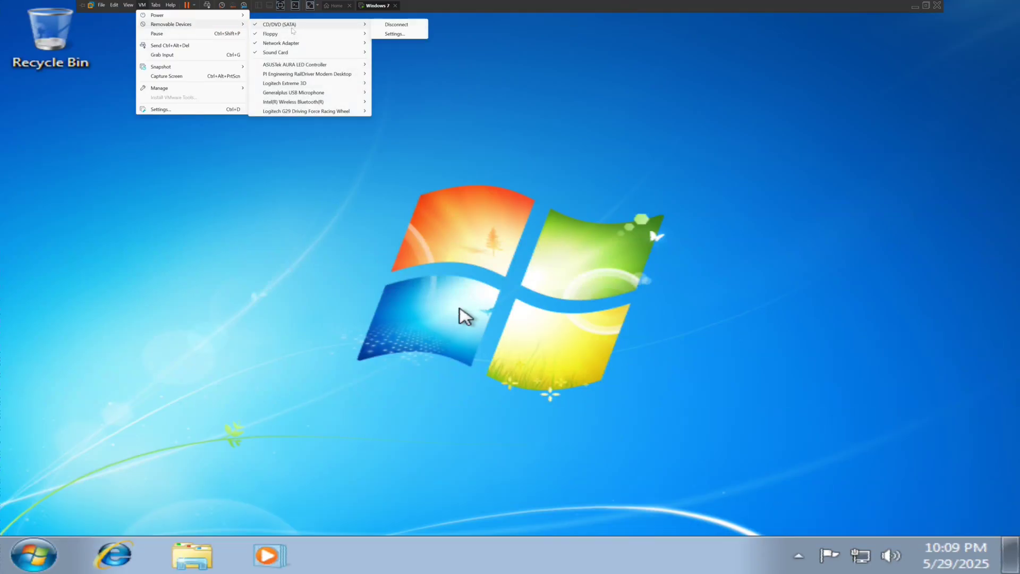
left_click(383, 34)
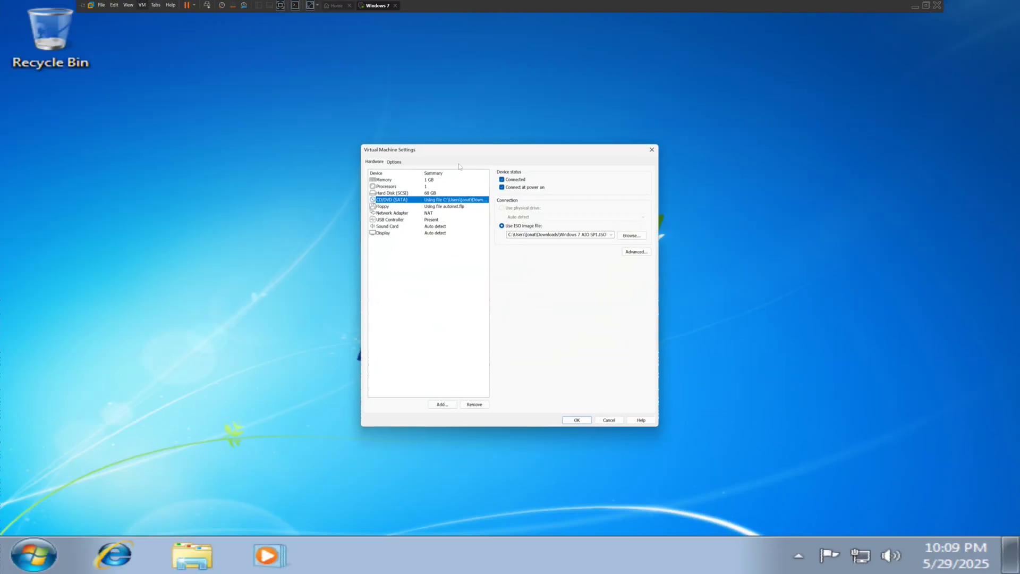
left_click(632, 235)
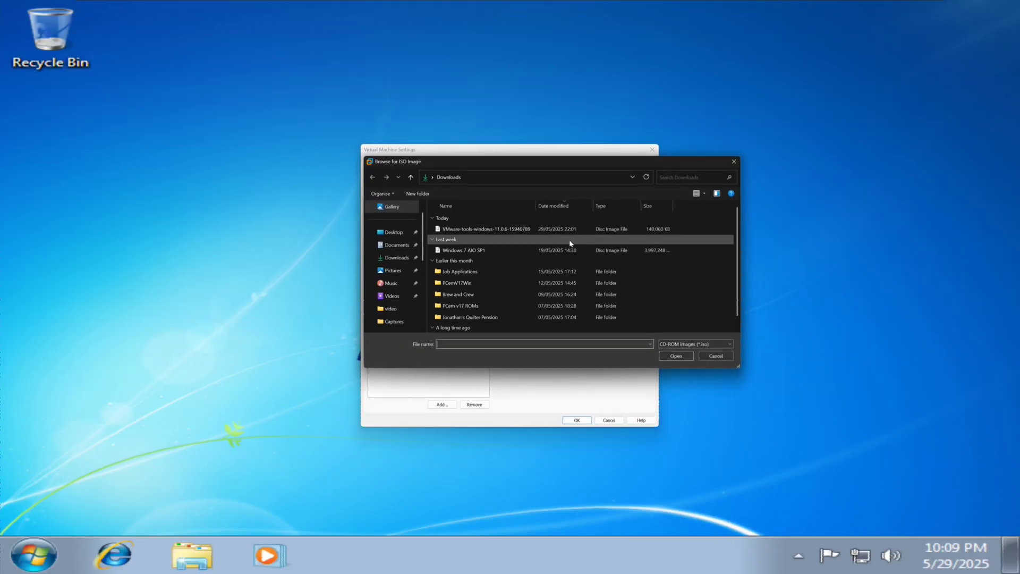
left_click(462, 230)
left_click(680, 356)
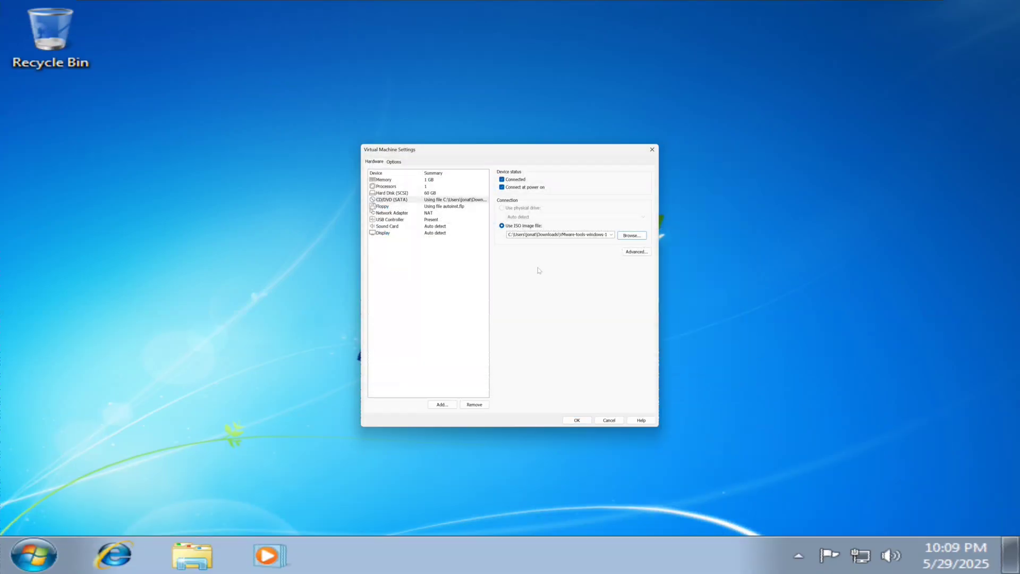
left_click(586, 417)
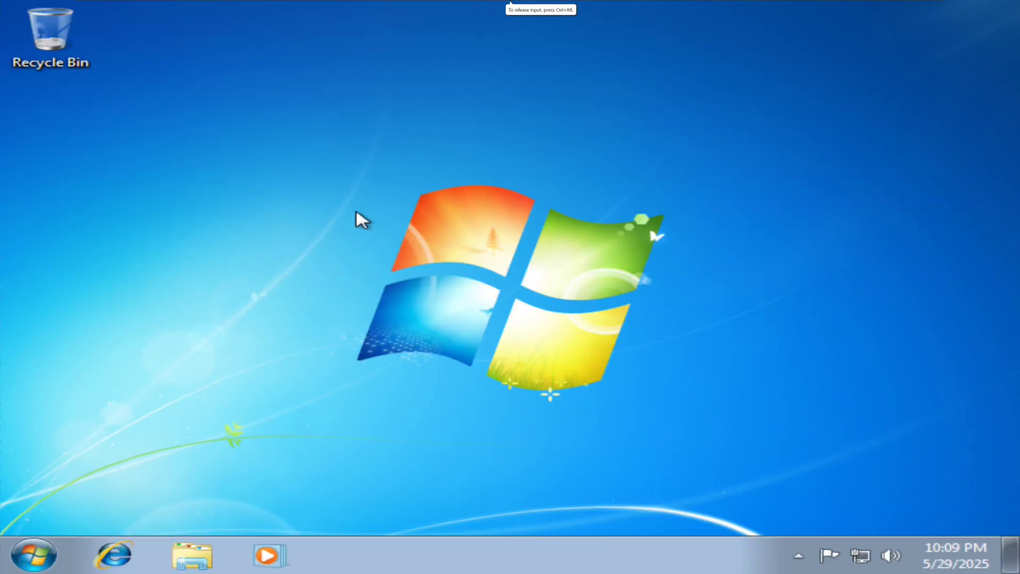
Launch VMware Tools setup from the guest's DVD drive, approving the UAC prompt
left_click(186, 560)
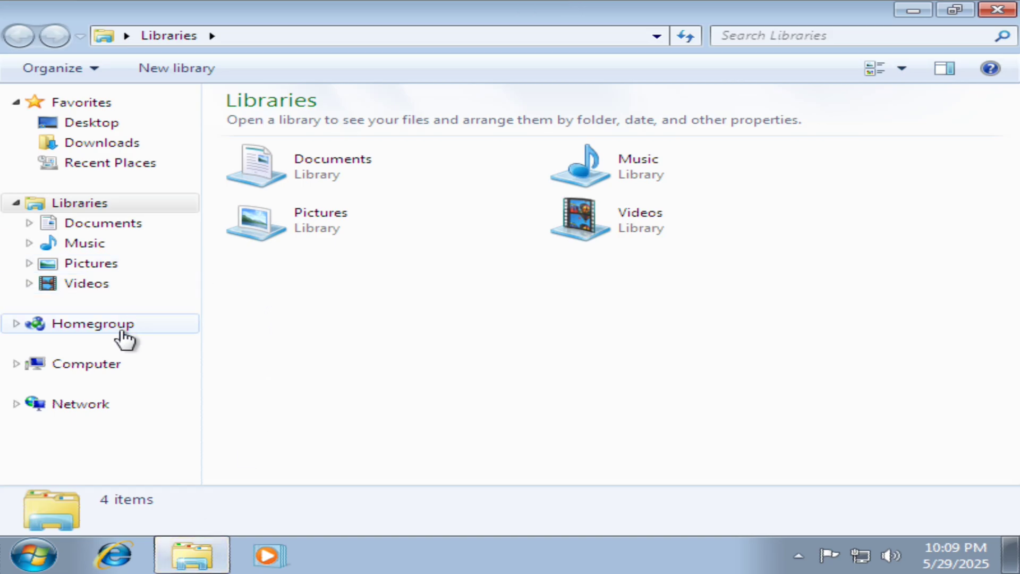
left_click(77, 370)
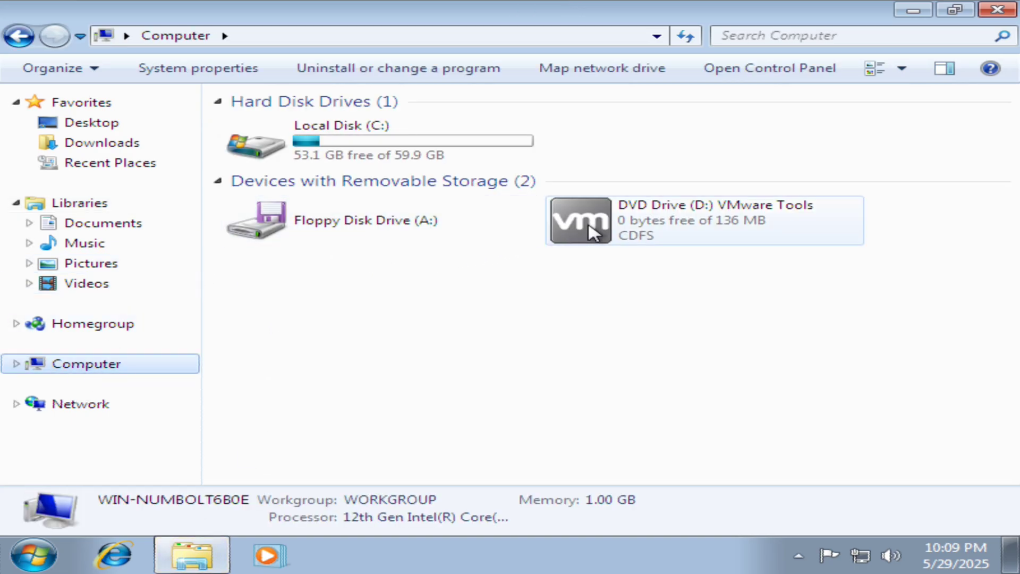
left_click(590, 227)
double_click(593, 231)
left_click(683, 321)
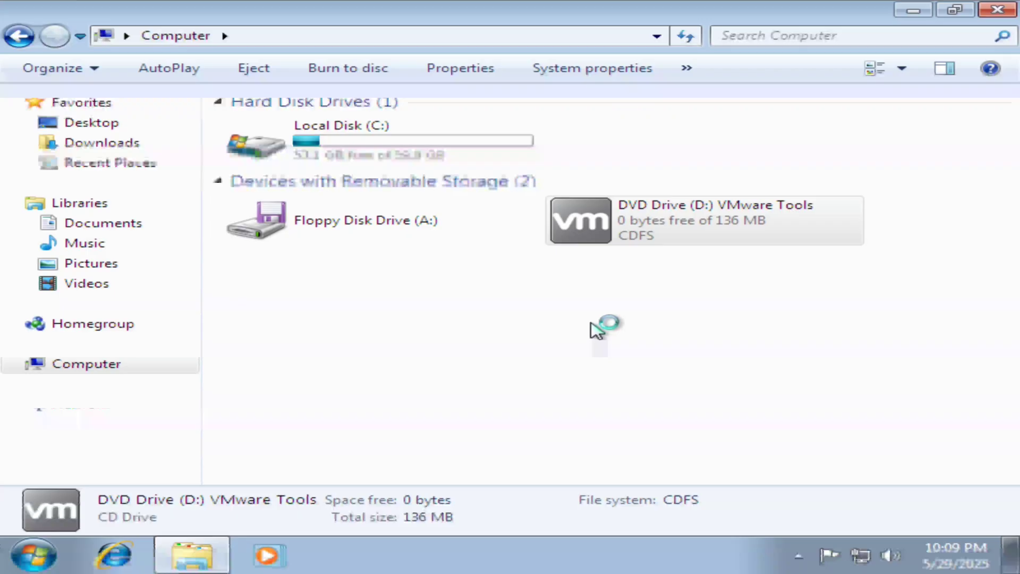
left_click(997, 10)
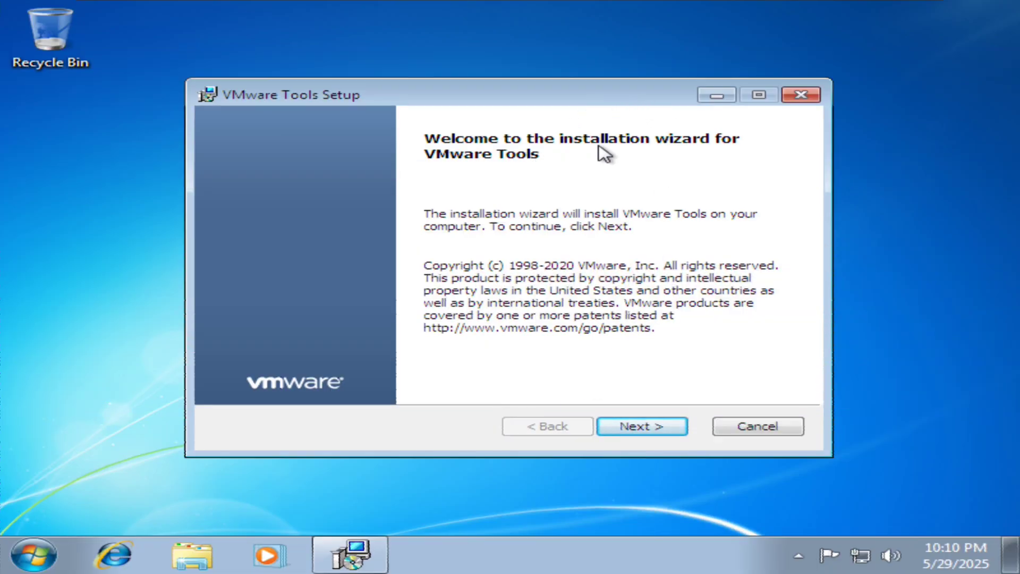
Install VMware Tools with the Complete setup type, then finish and restart the guest
left_click(642, 431)
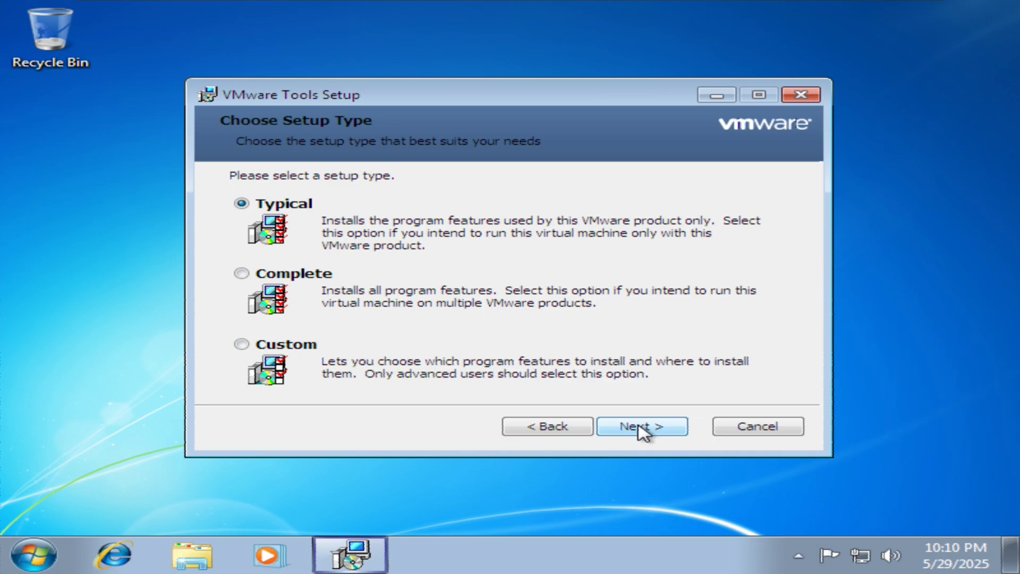
left_click(241, 274)
left_click(630, 431)
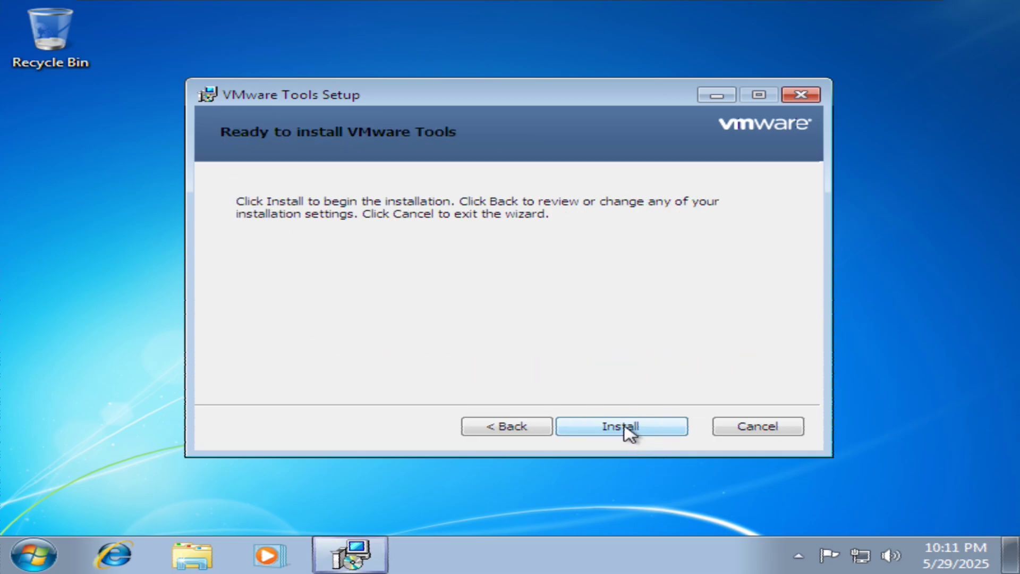
left_click(621, 427)
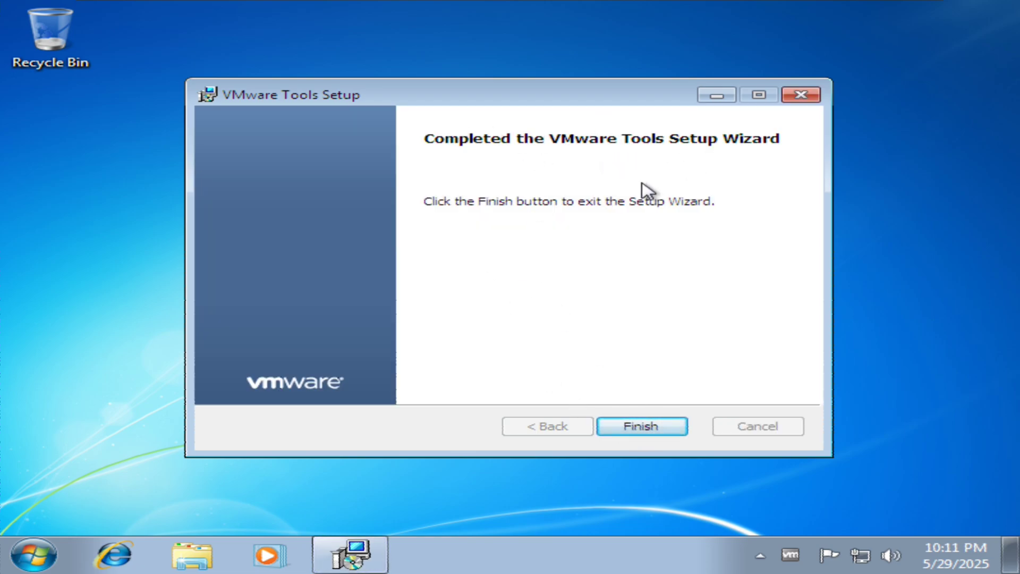
left_click(638, 426)
left_click(440, 321)
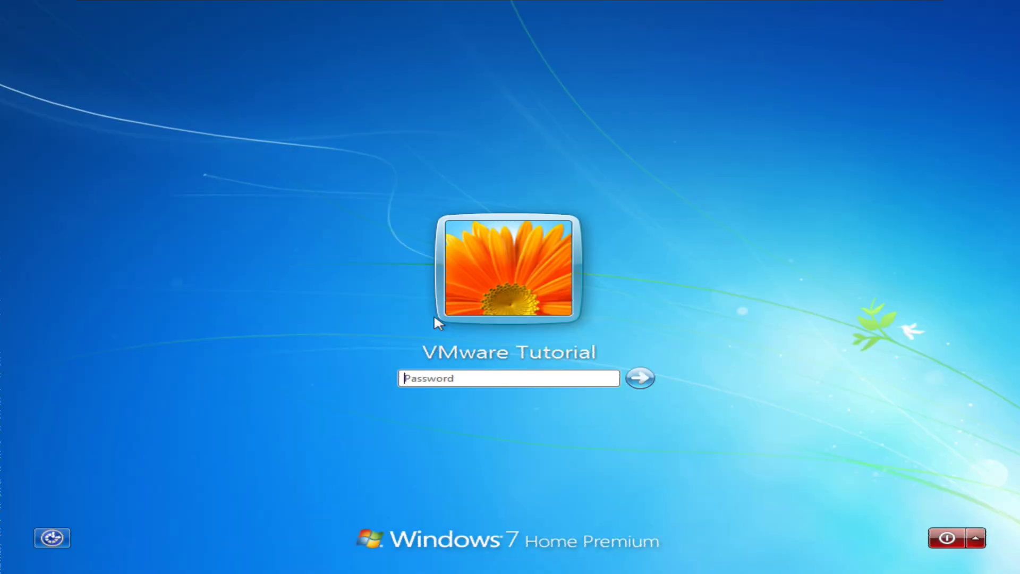
Log in with the account password and run dxdiag to view Direct3D status on the Display page
type("•••")
key("Return")
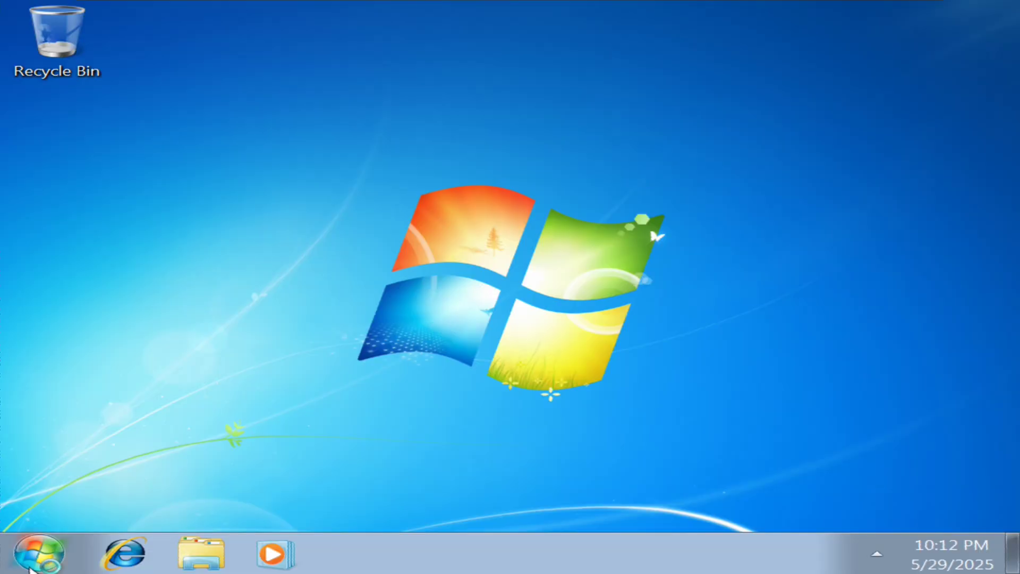
left_click(38, 553)
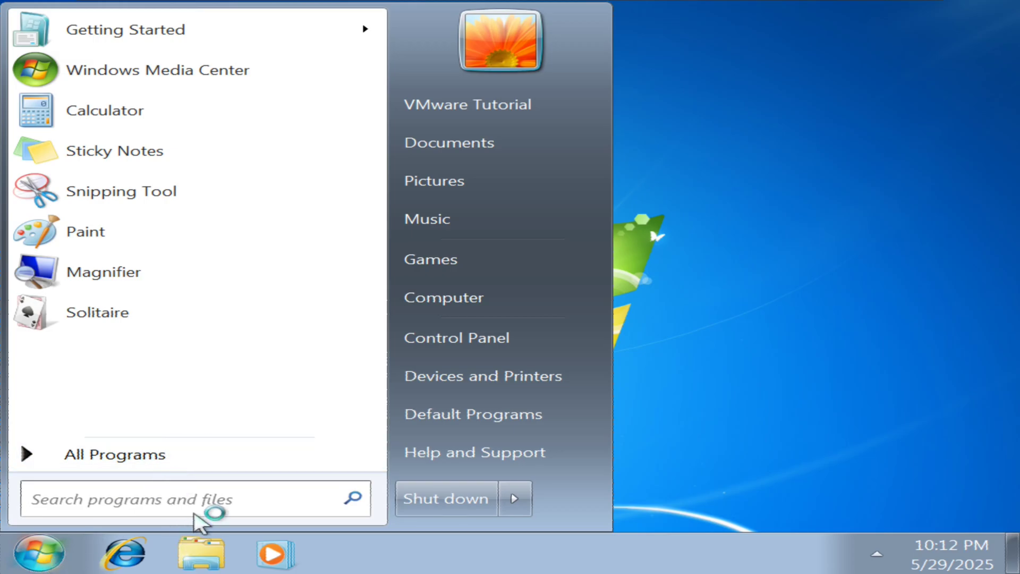
type("dxd")
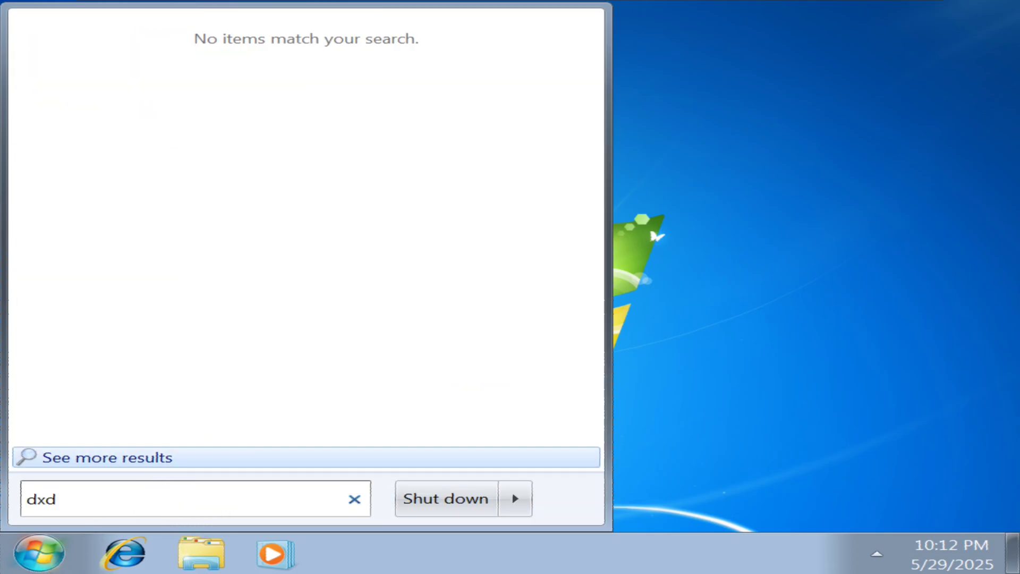
key("BackSpace")
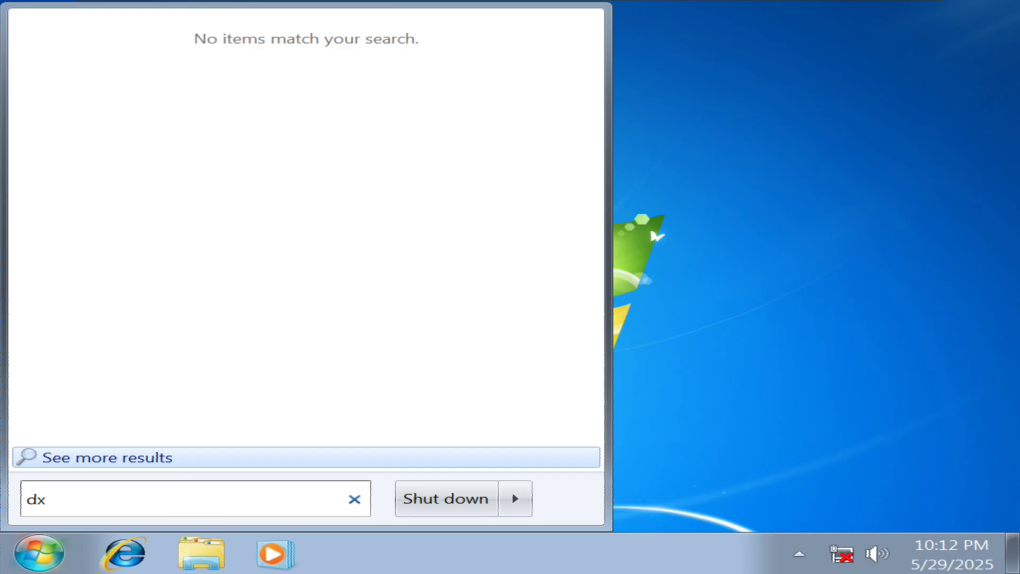
type("diag")
key("Return")
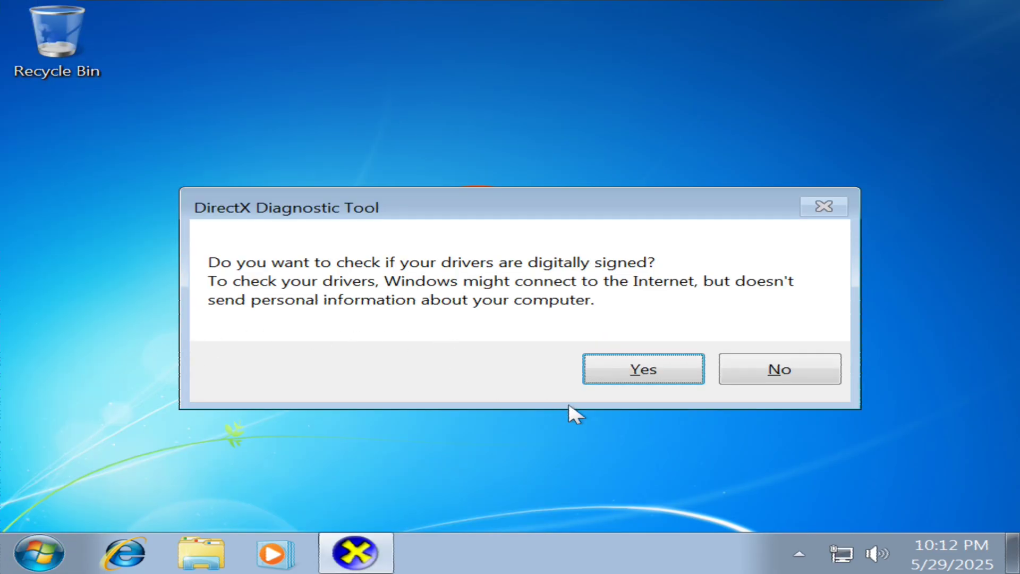
left_click(616, 374)
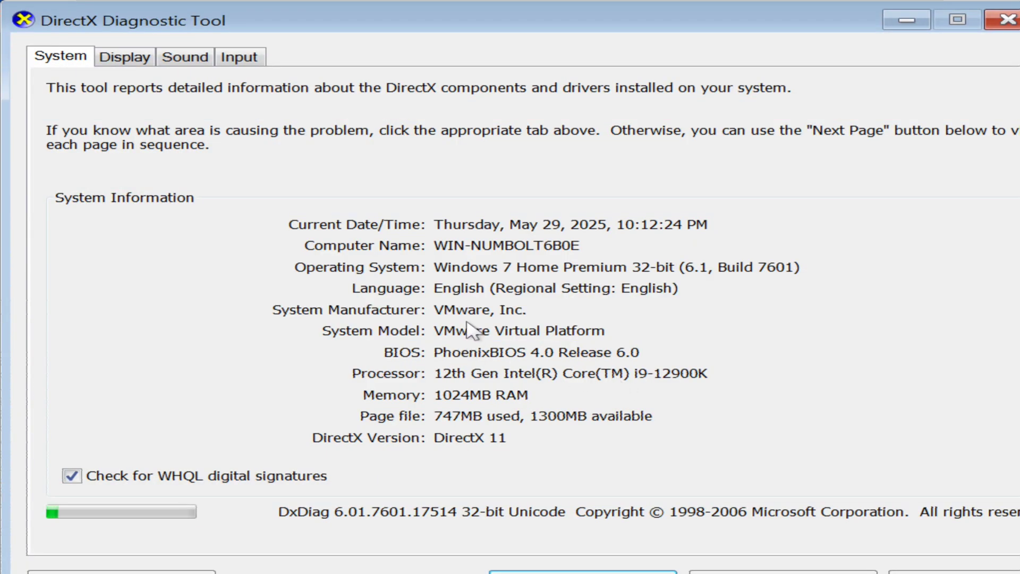
left_click(129, 60)
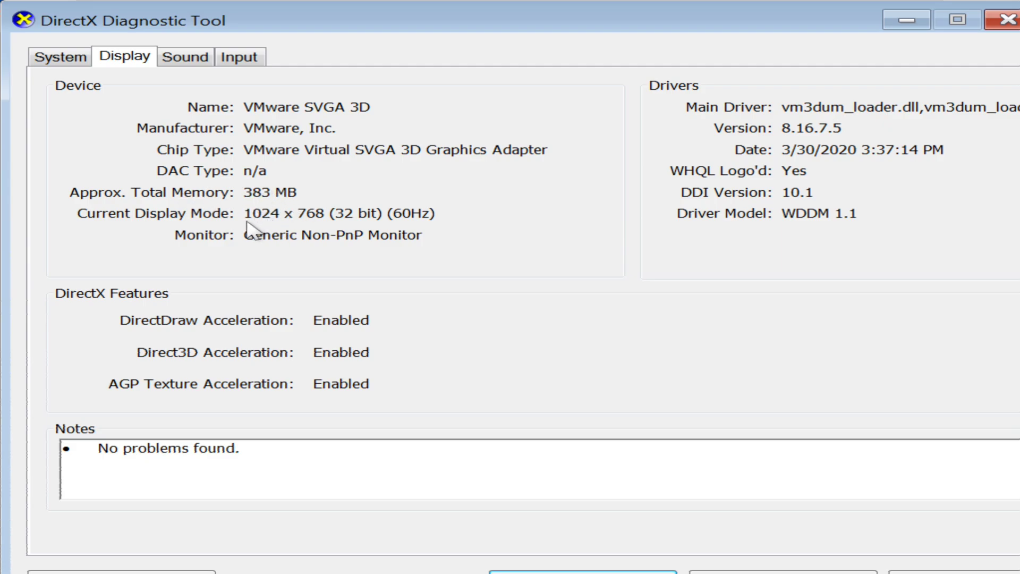
Close dxdiag, then set the guest resolution to 1920 × 1080 and keep the change
left_click(1005, 20)
right_click(444, 174)
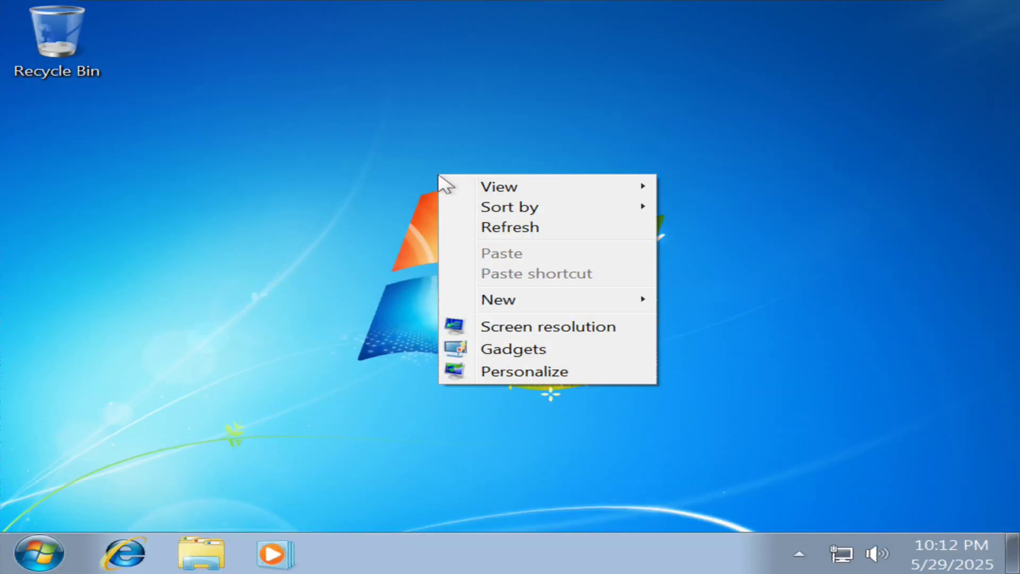
left_click(502, 329)
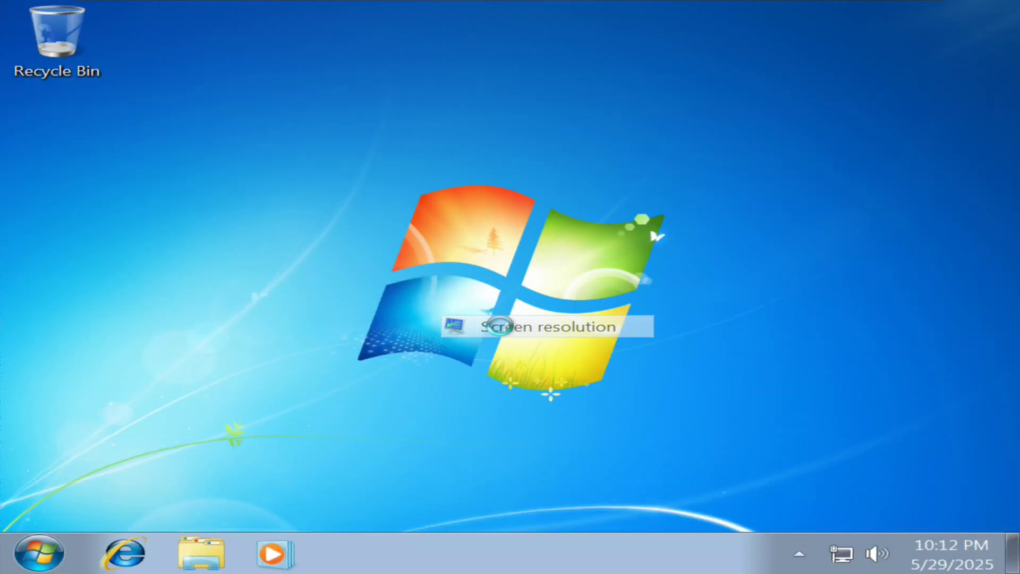
left_click(386, 312)
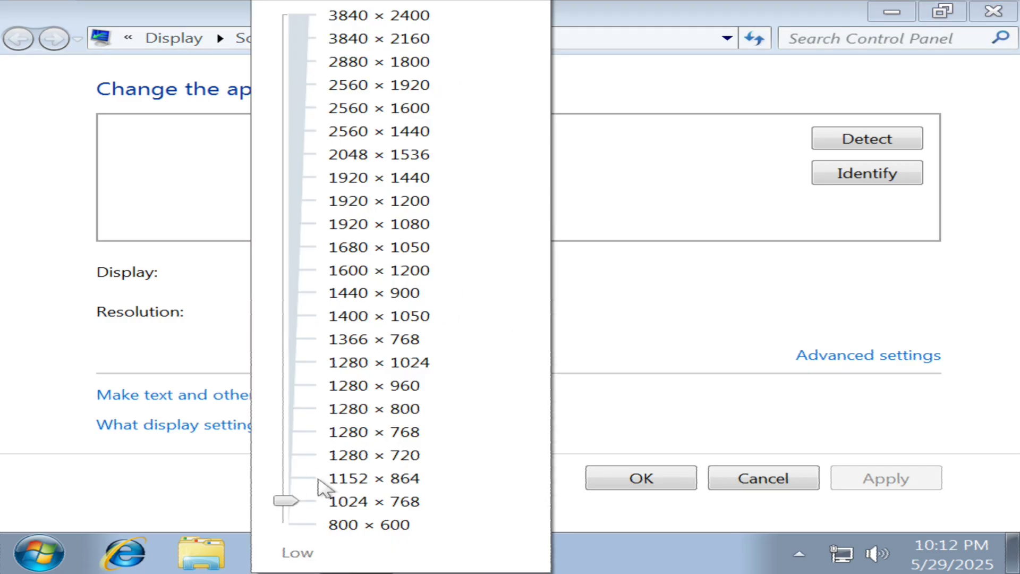
left_click_drag(293, 501, 336, 234)
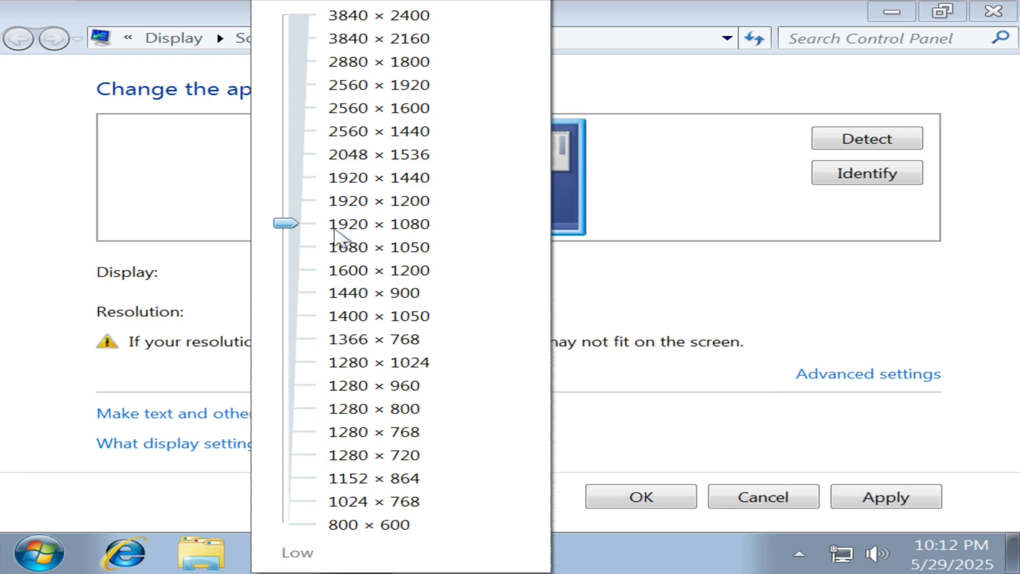
left_click(877, 501)
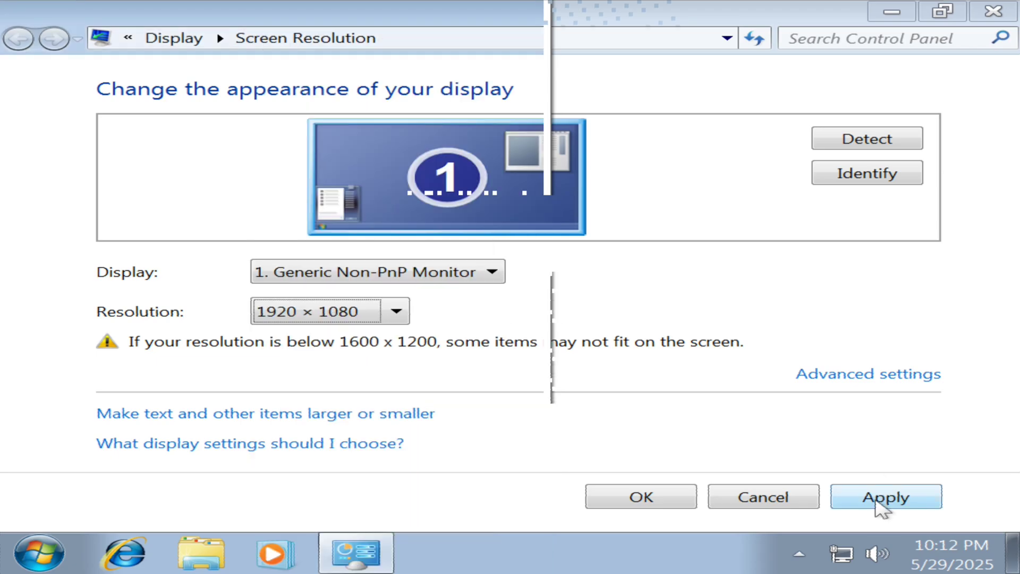
left_click(858, 499)
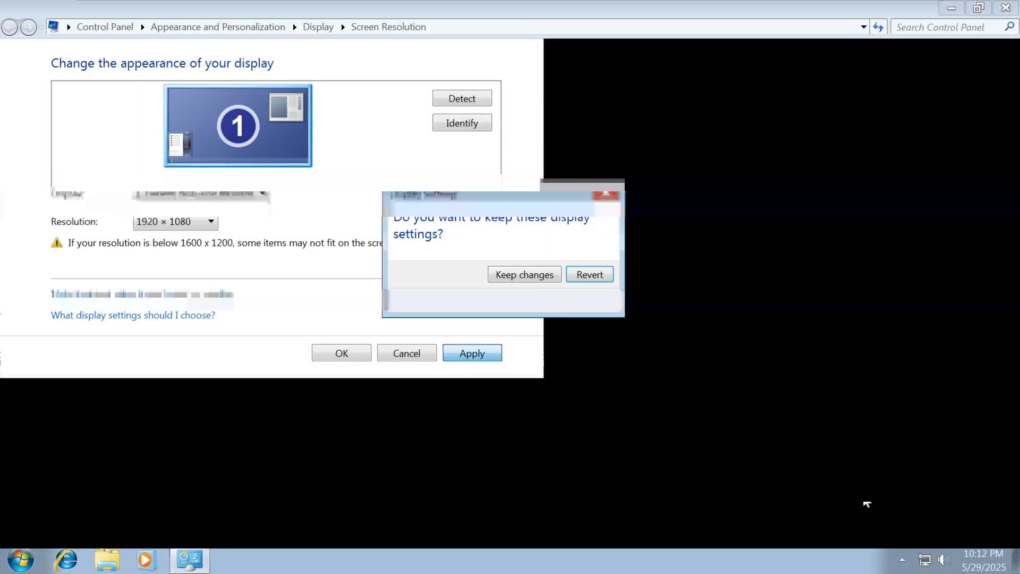
left_click(524, 274)
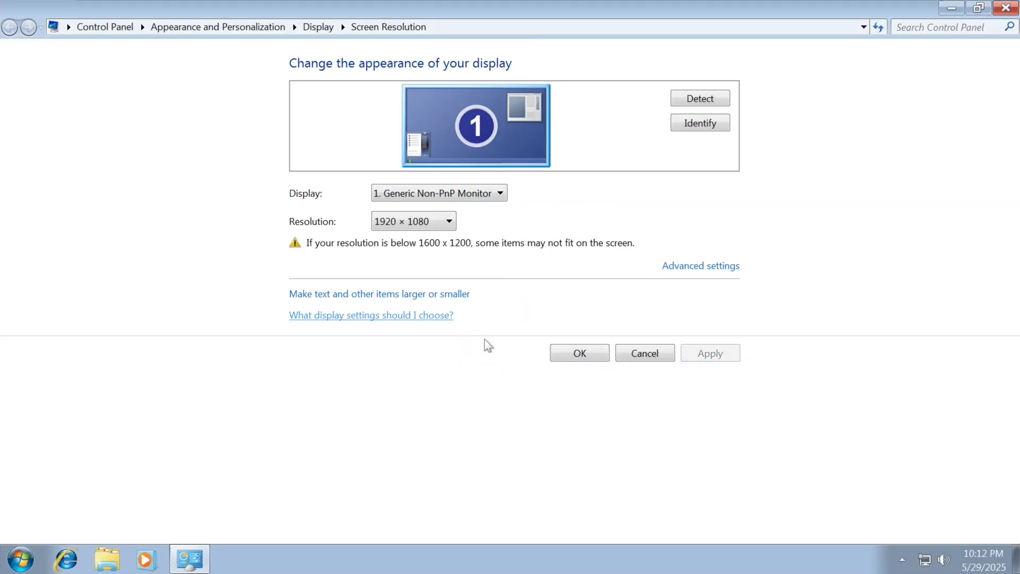
Close Screen Resolution, apply the Windows 7 Aero theme via Personalize, and close that window
left_click(585, 353)
right_click(371, 204)
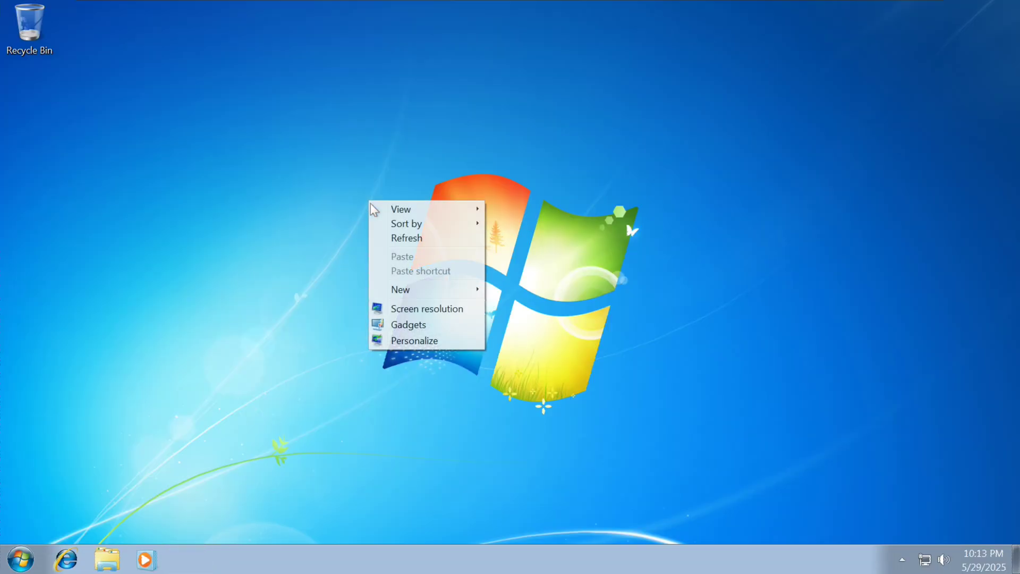
left_click(417, 340)
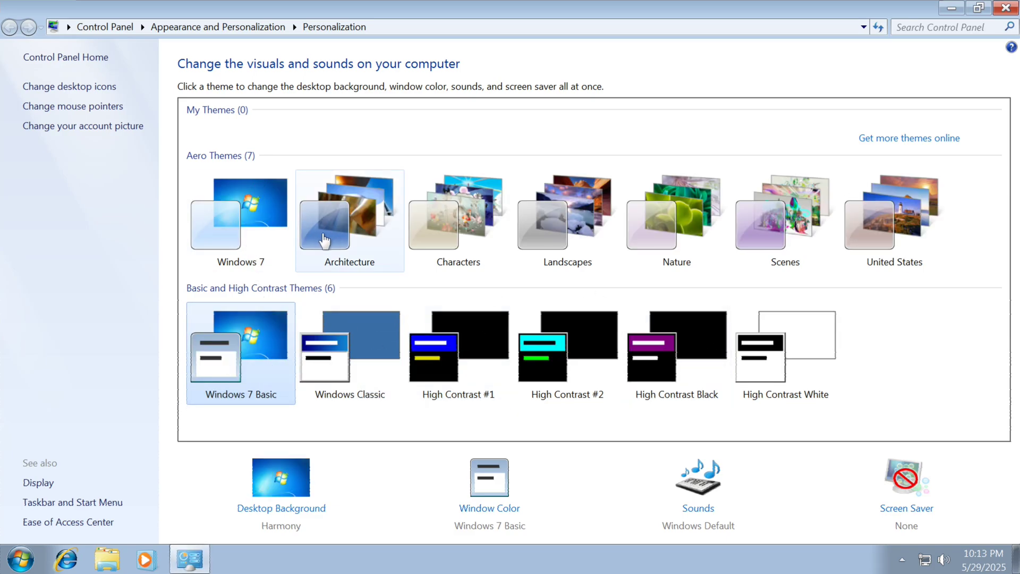
left_click(311, 213)
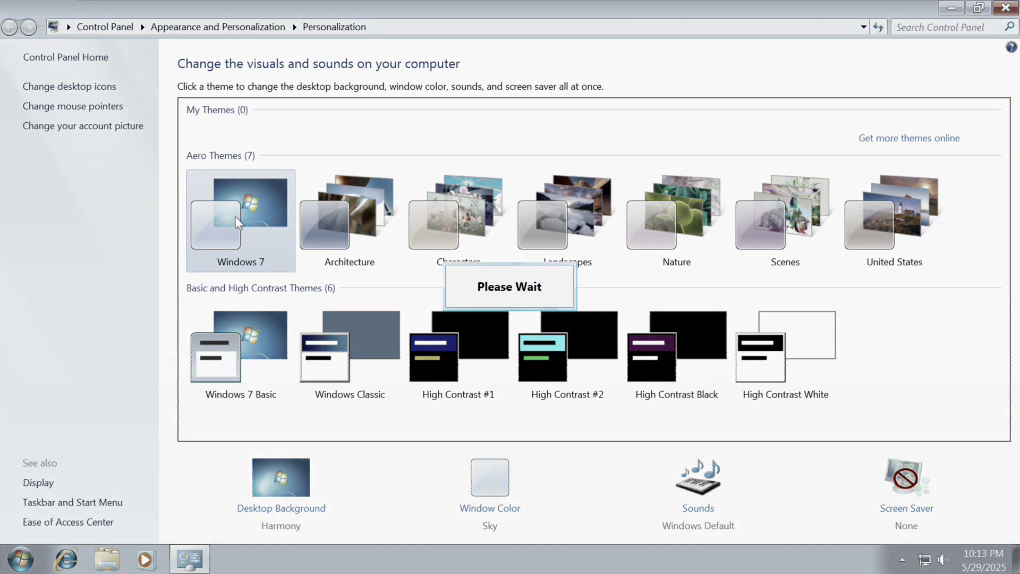
key("alt+F4")
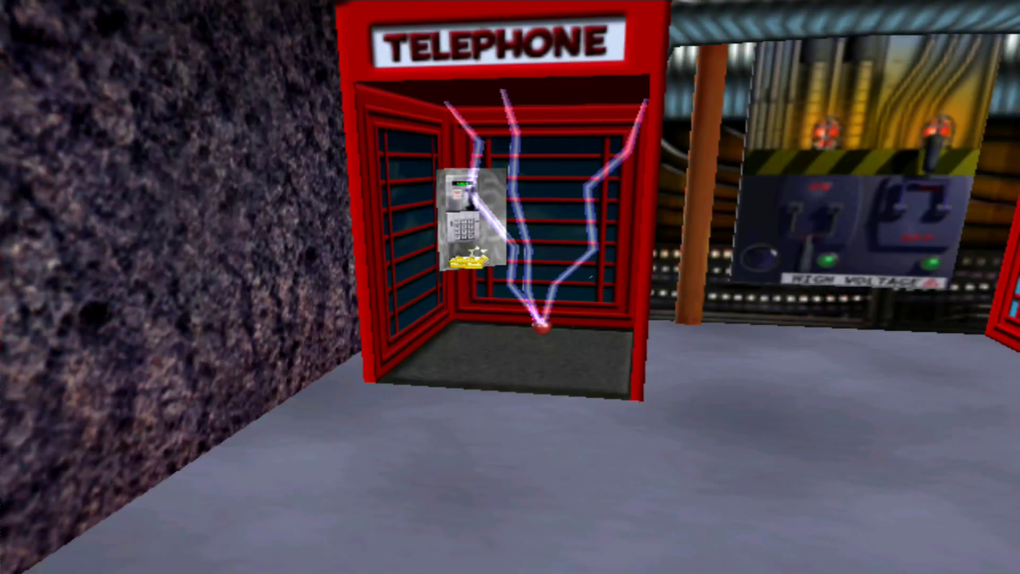
Resume play and walk Jimmy through the lab to the round doorway into the corridor
key("Escape")
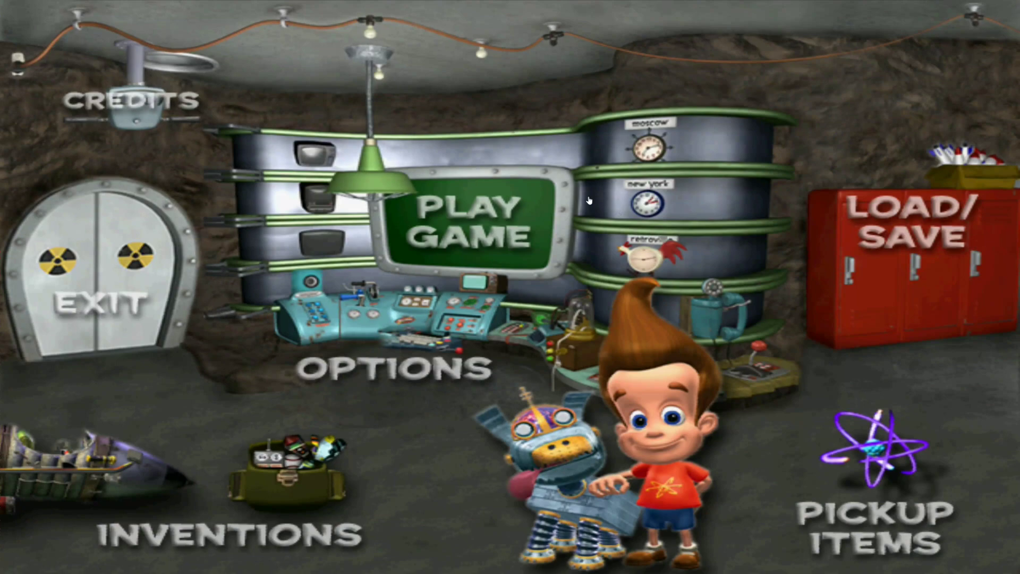
left_click(539, 221)
key("Up")
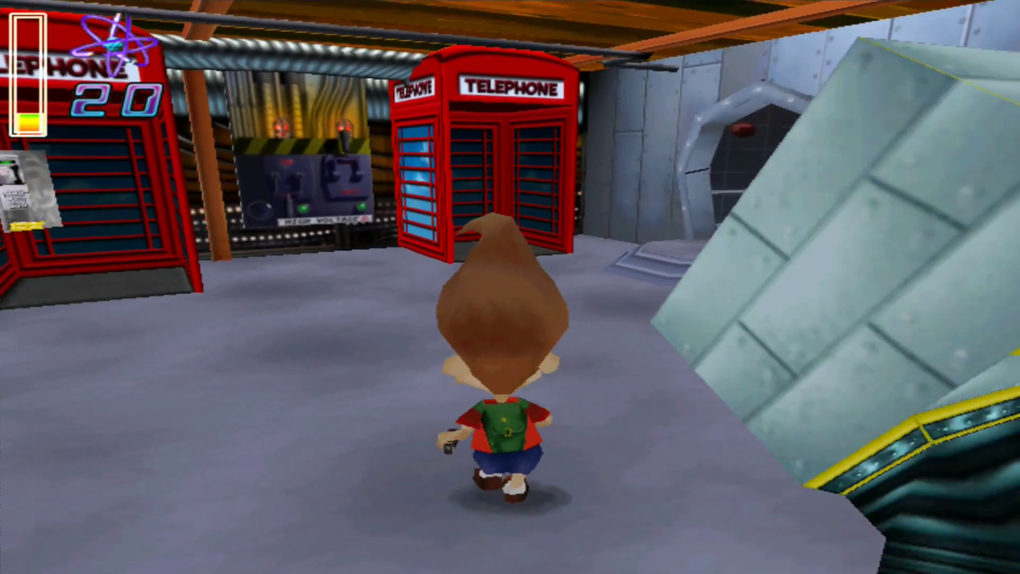
key("Down")
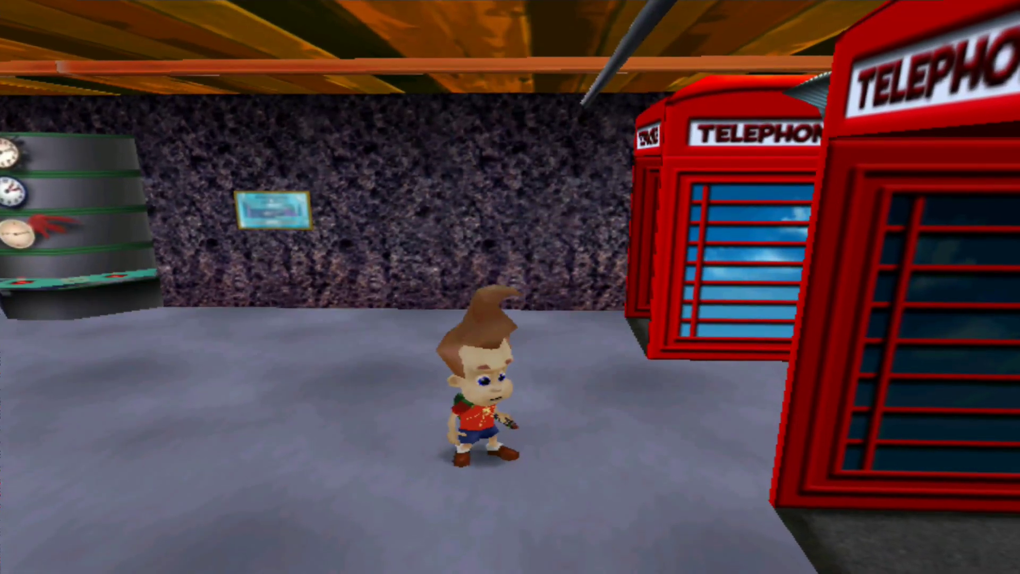
key("Up")
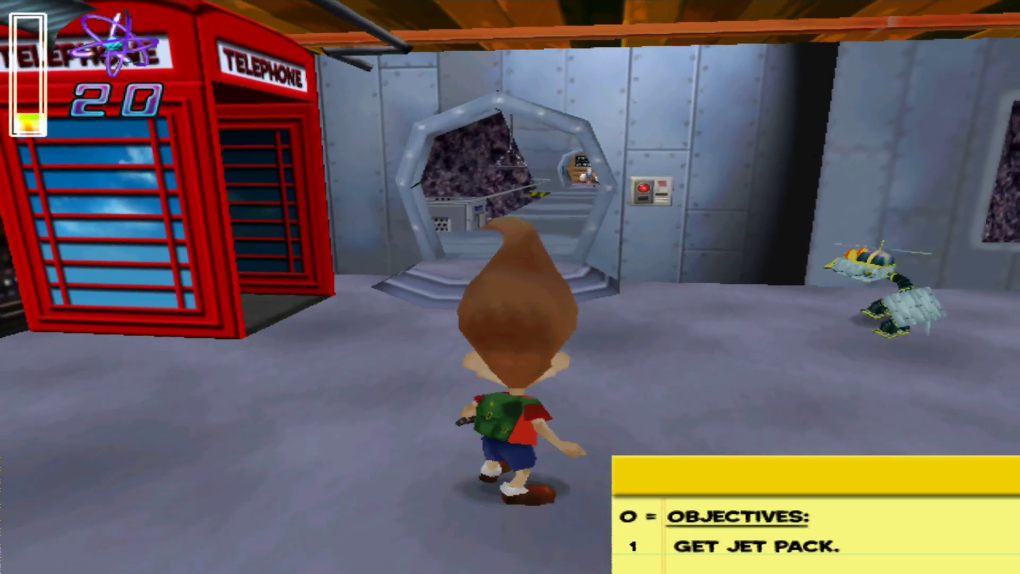
key("Right")
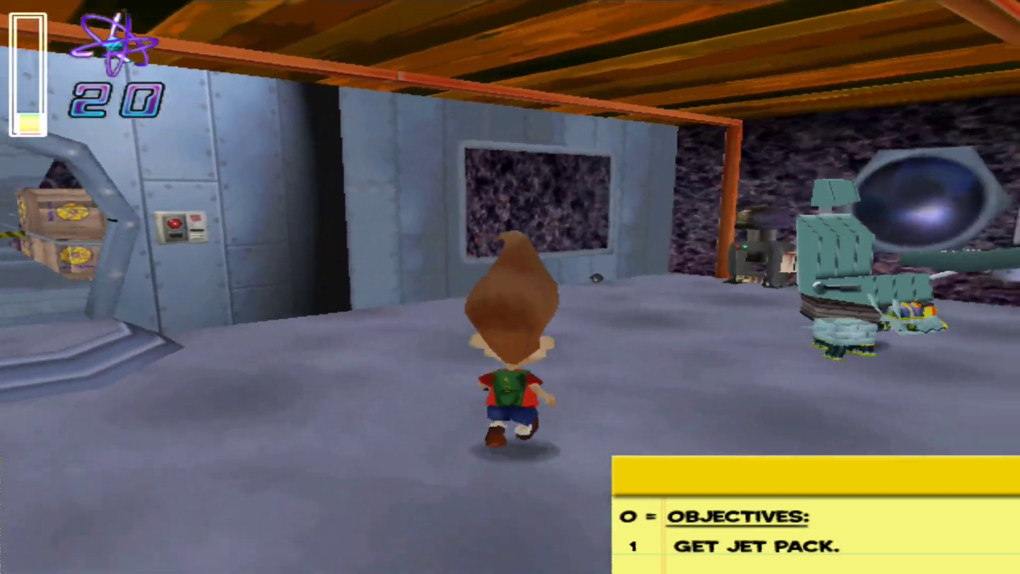
key("Left")
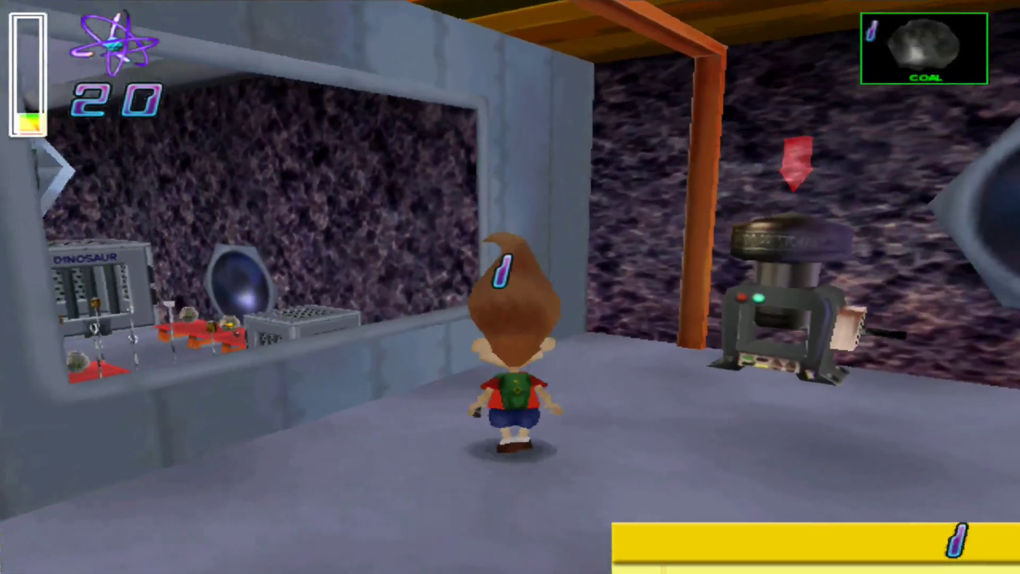
key("Left")
key("Up")
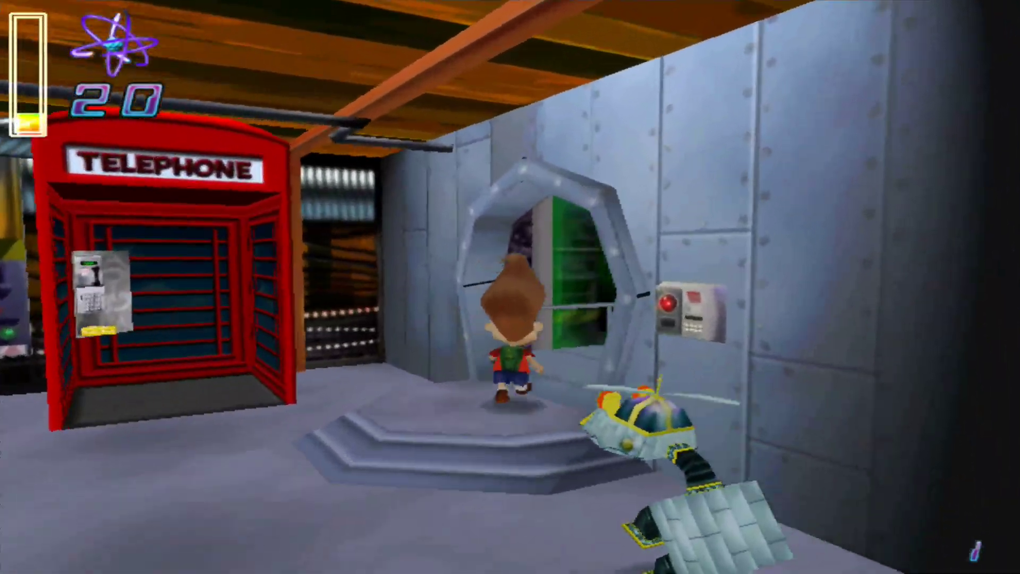
key("Up")
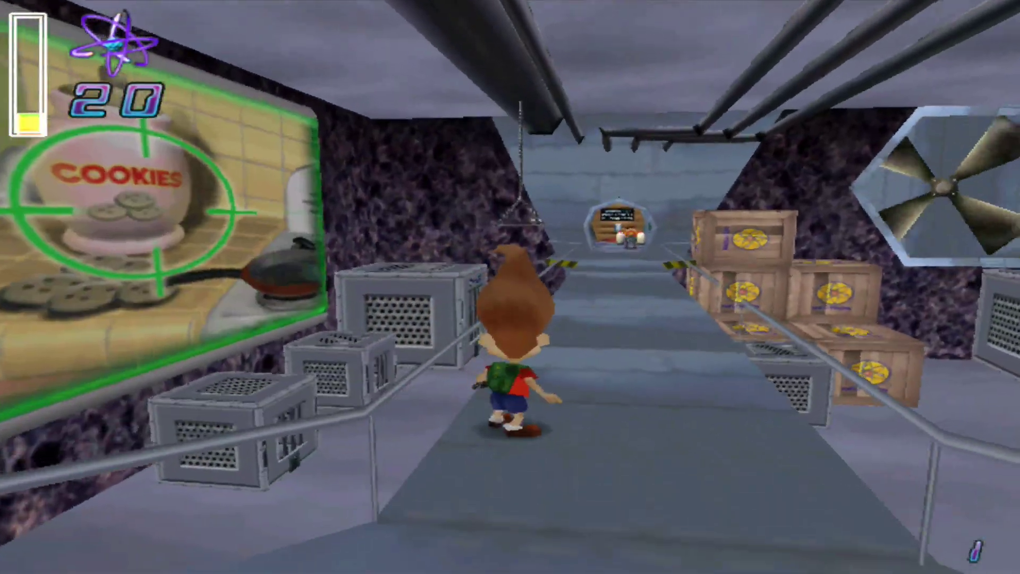
Walk Jimmy down the crate corridor, past the red tables, then return to the menu
key("Up")
key("Right")
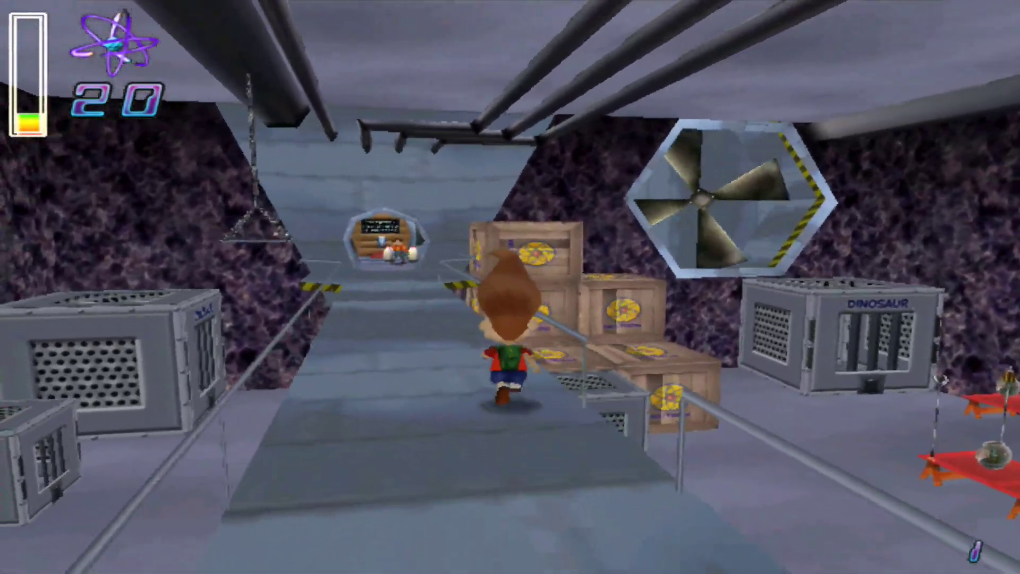
key("Up")
key("Right")
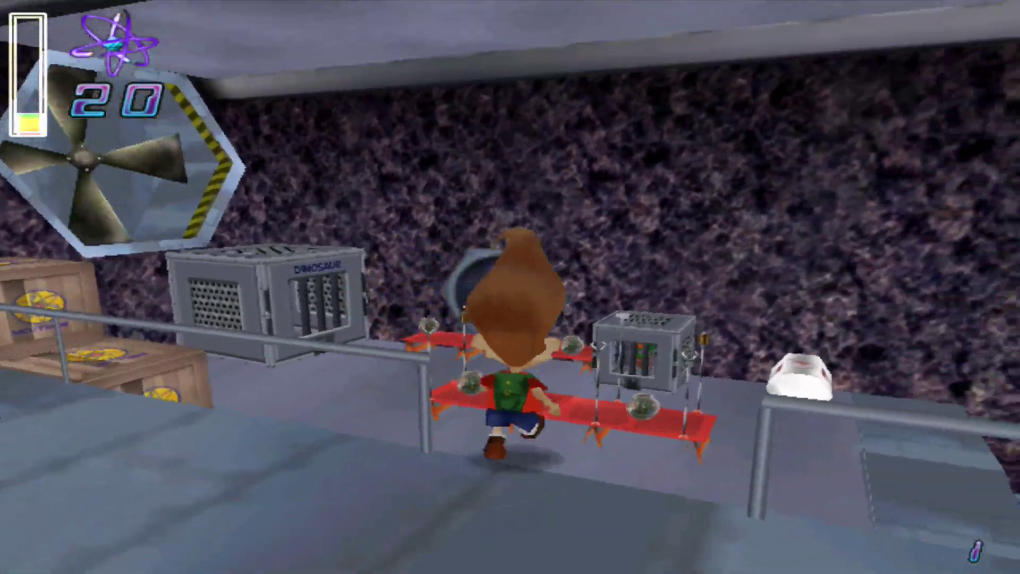
key("Up")
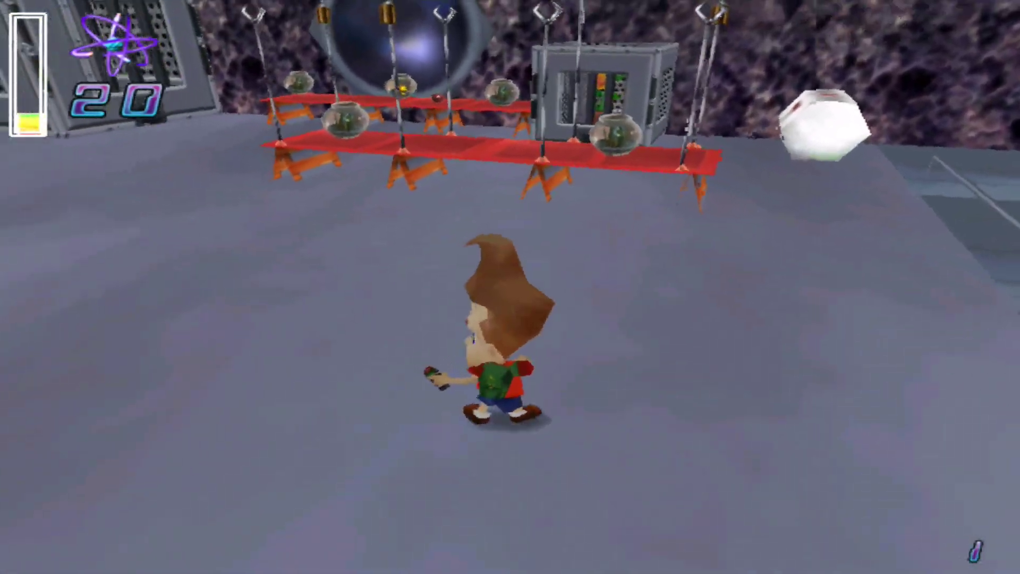
key("Up")
key("Left")
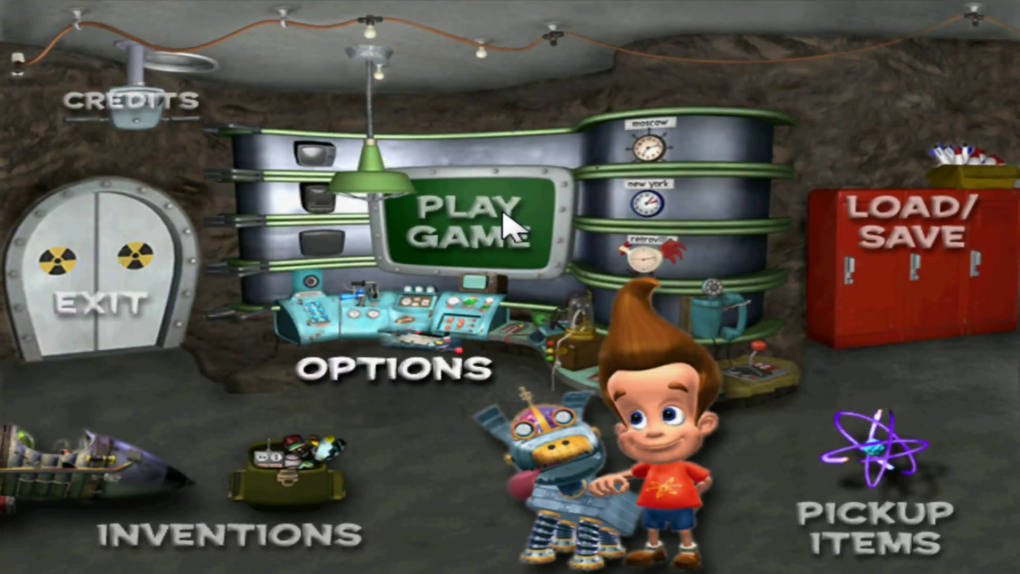